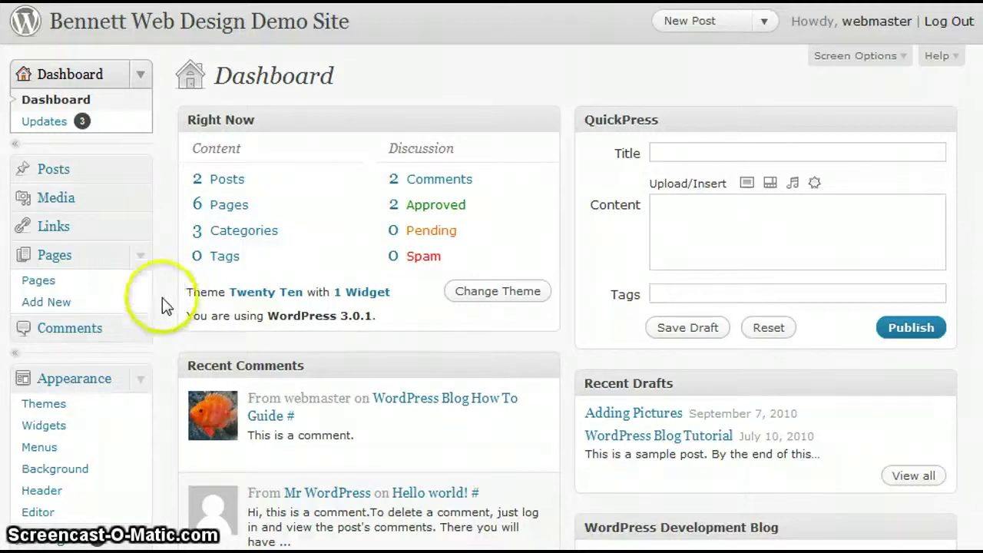
# Step: Start a new post and title it "Adding Pictures"
pyautogui.click(141, 170)
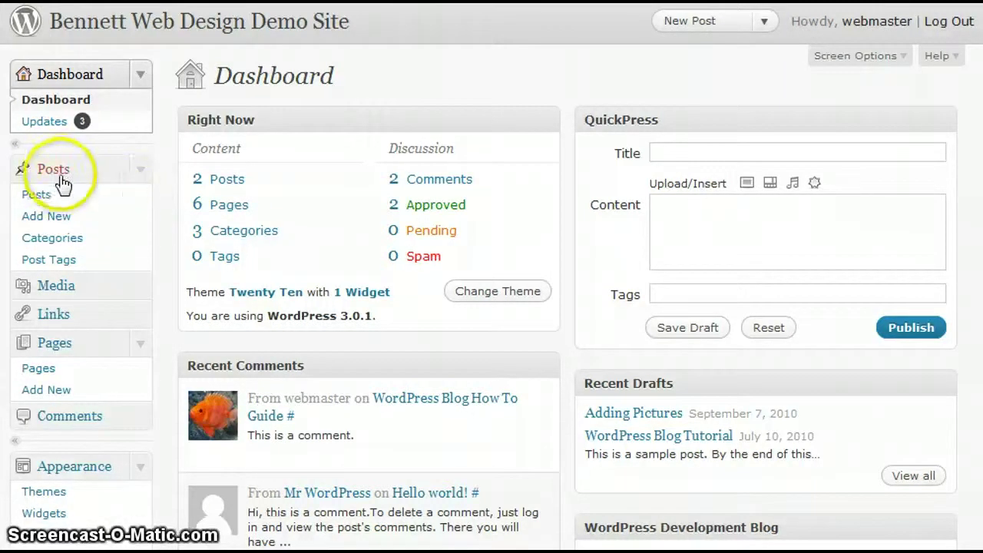
pyautogui.click(60, 218)
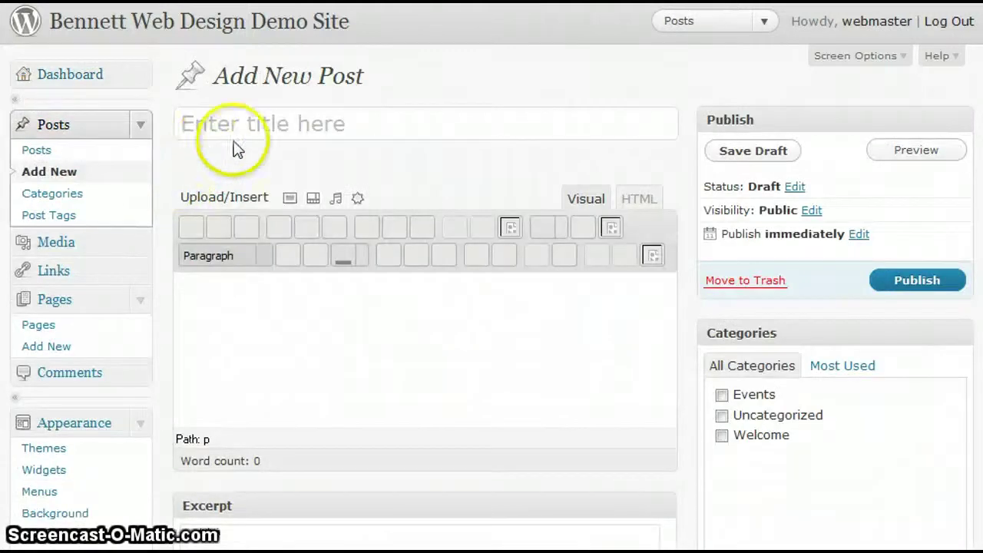
pyautogui.click(366, 125)
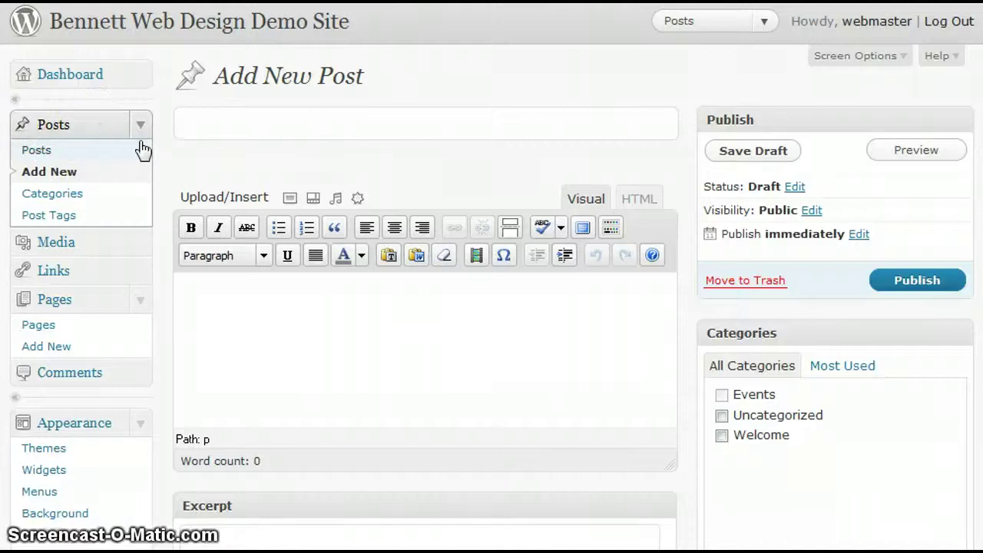
pyautogui.write('Adding ')
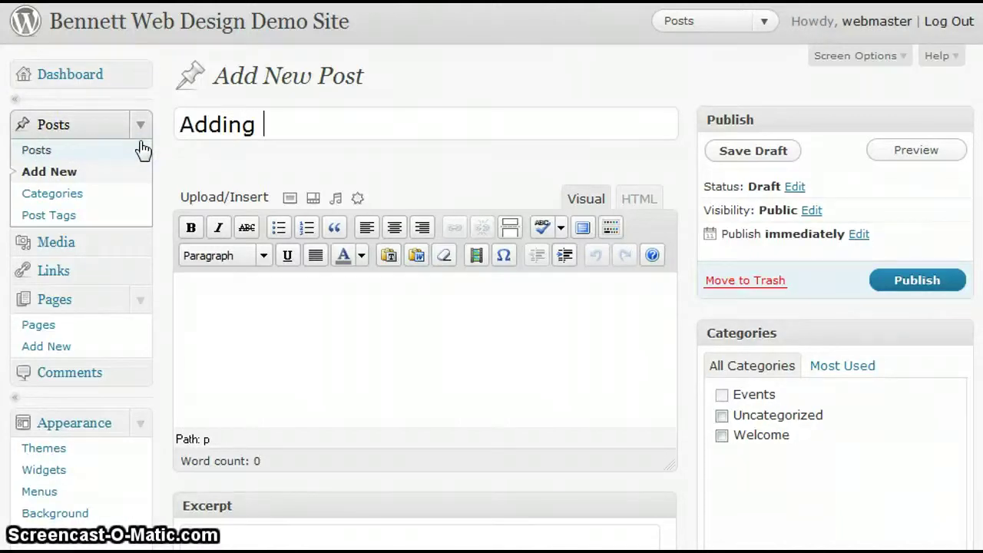
pyautogui.write('Pitch')
pyautogui.press('BackSpace')
pyautogui.press('BackSpace')
pyautogui.press('BackSpace')
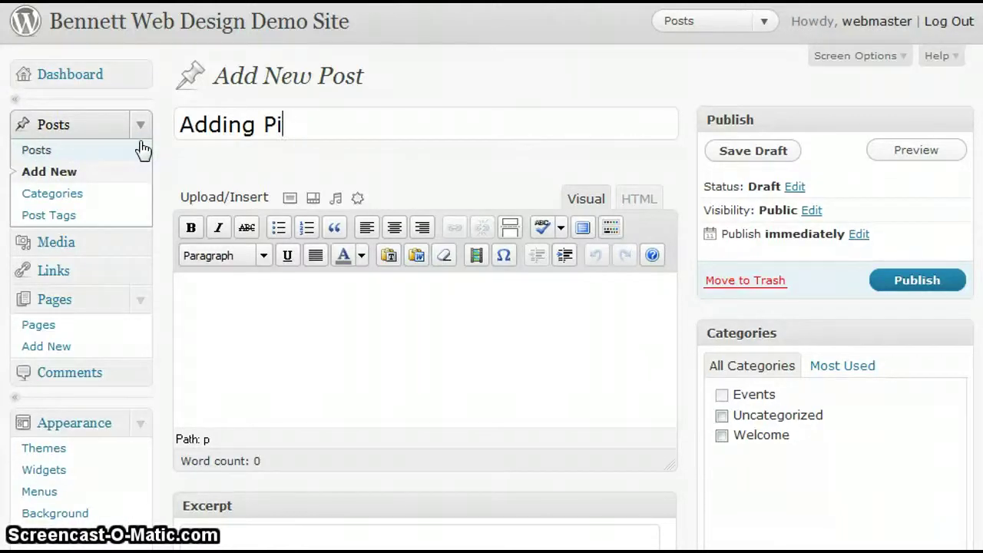
pyautogui.write('ctures')
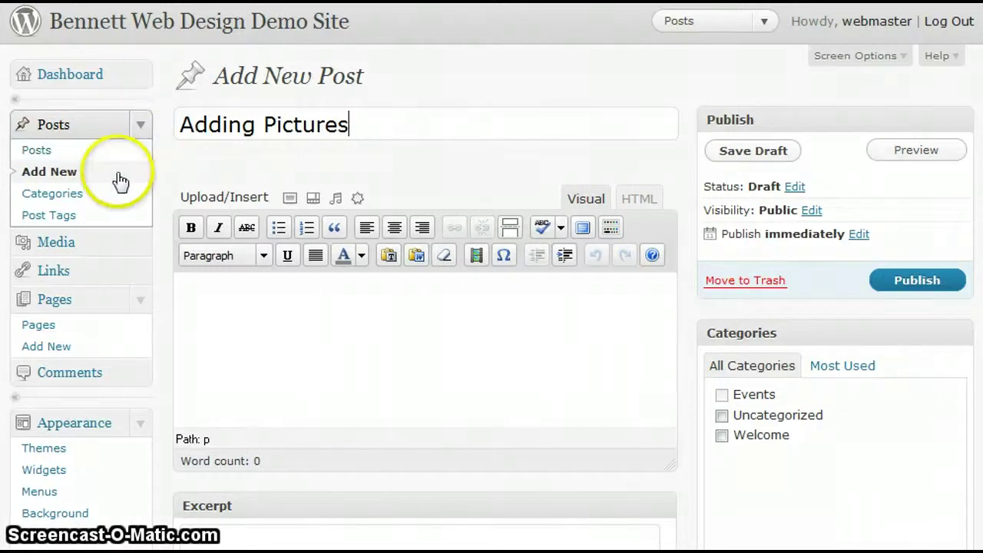
# Step: Start adding an image from the computer to the post body and check the maximum upload file size
pyautogui.click(267, 294)
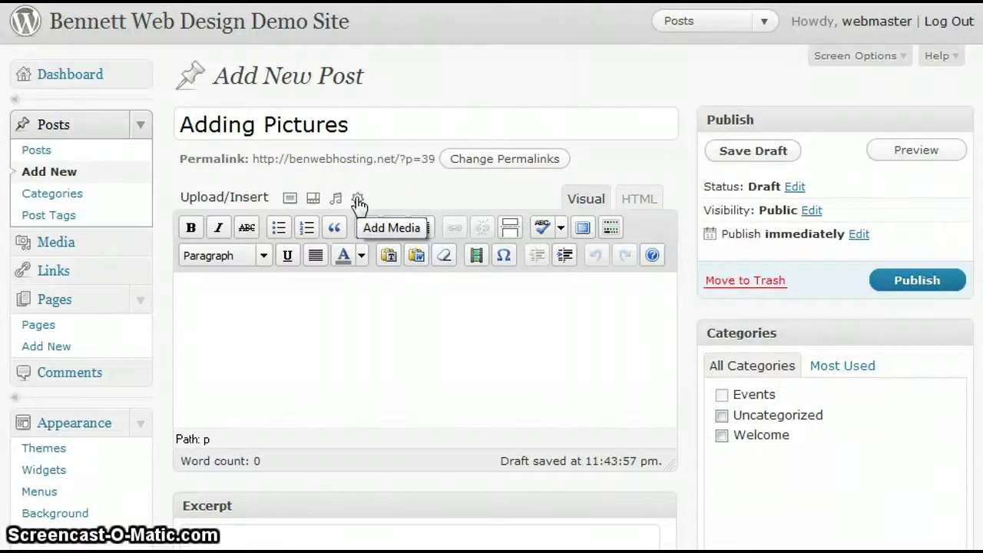
pyautogui.click(292, 200)
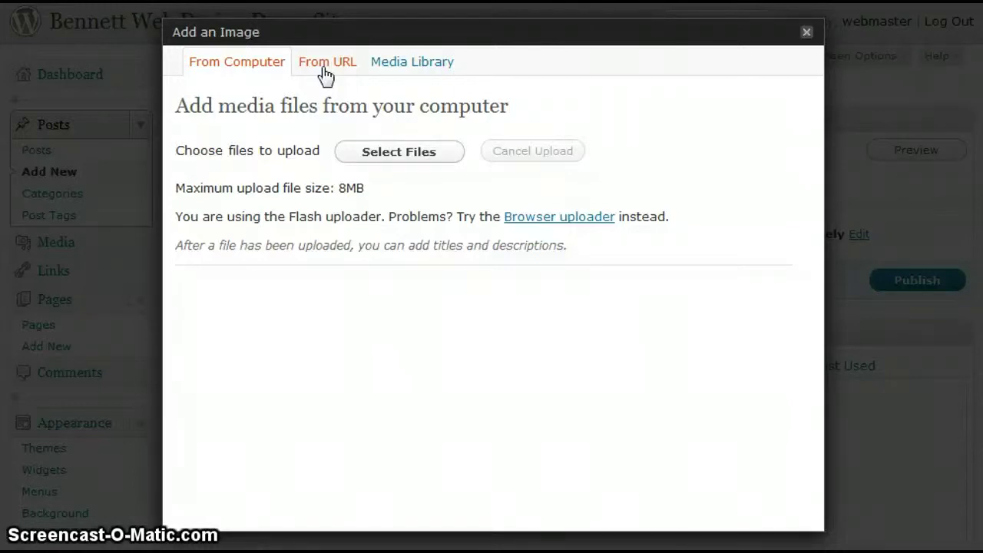
pyautogui.click(377, 71)
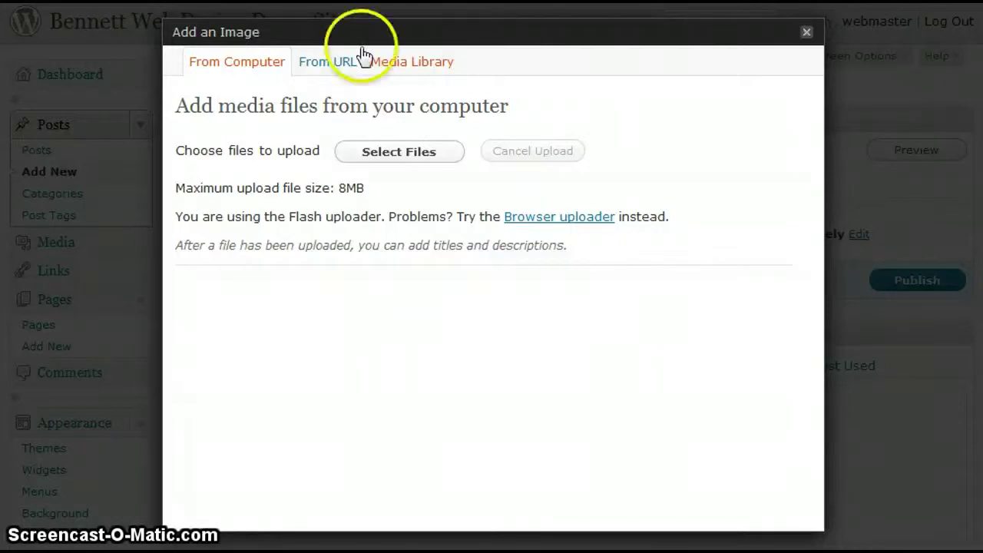
pyautogui.click(261, 68)
pyautogui.click(304, 141)
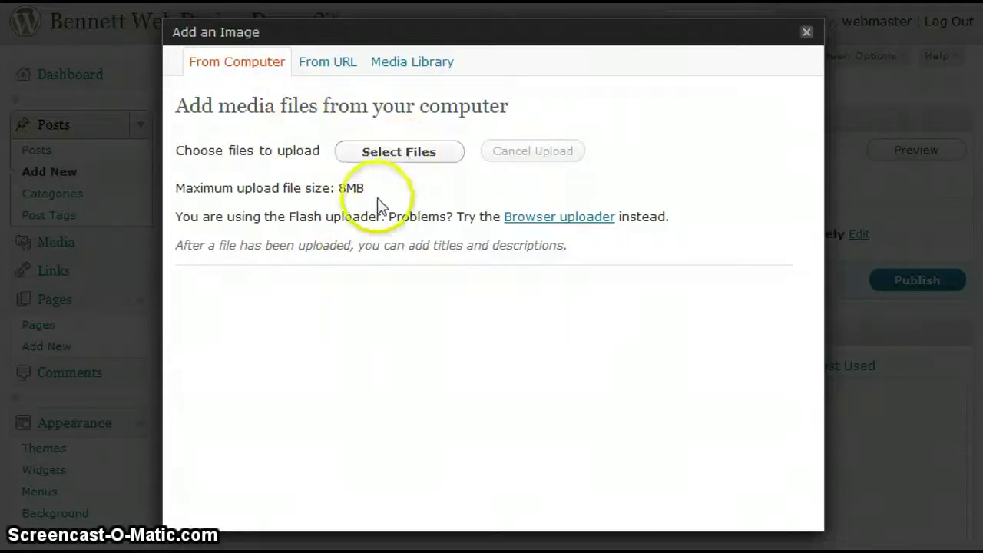
pyautogui.moveTo(377, 204); pyautogui.dragTo(174, 192)
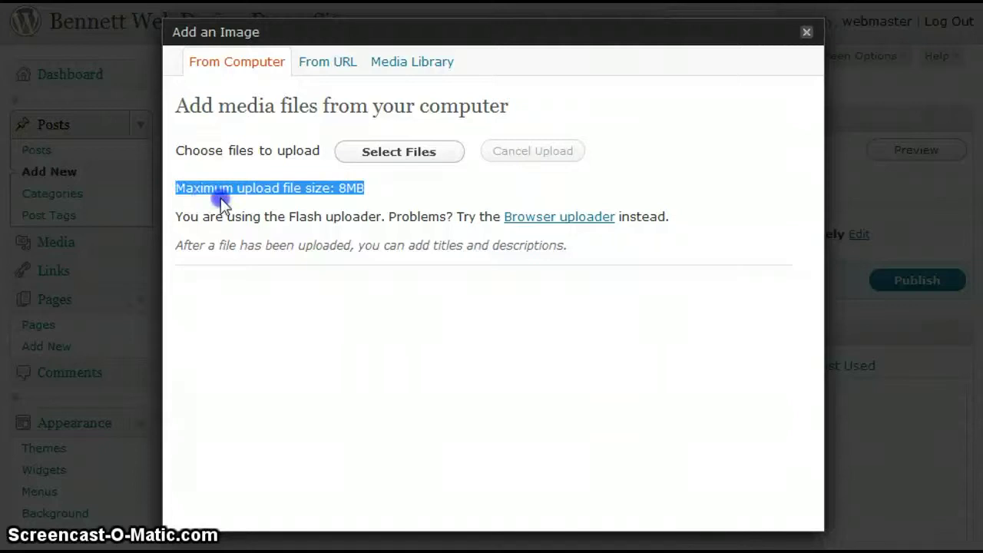
pyautogui.moveTo(364, 188); pyautogui.dragTo(338, 187)
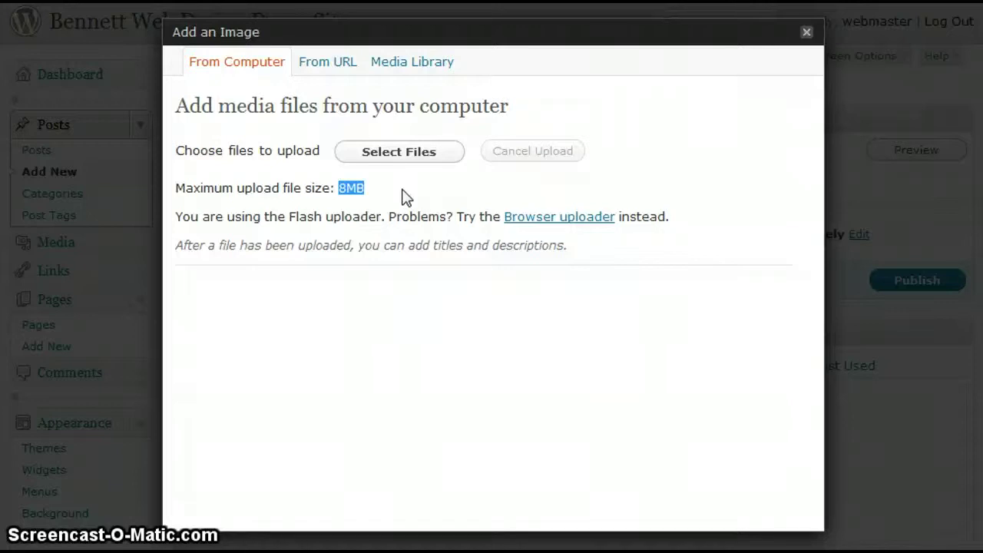
# Step: Choose the picture Disk 3 018 from the 2008-09-19 Disk 3 folder and upload it
pyautogui.click(424, 154)
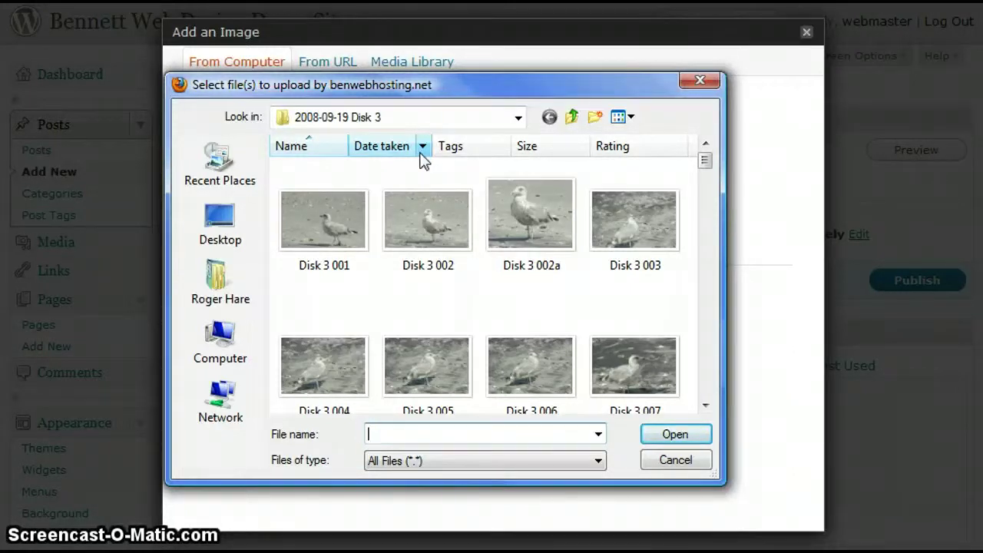
pyautogui.click(518, 116)
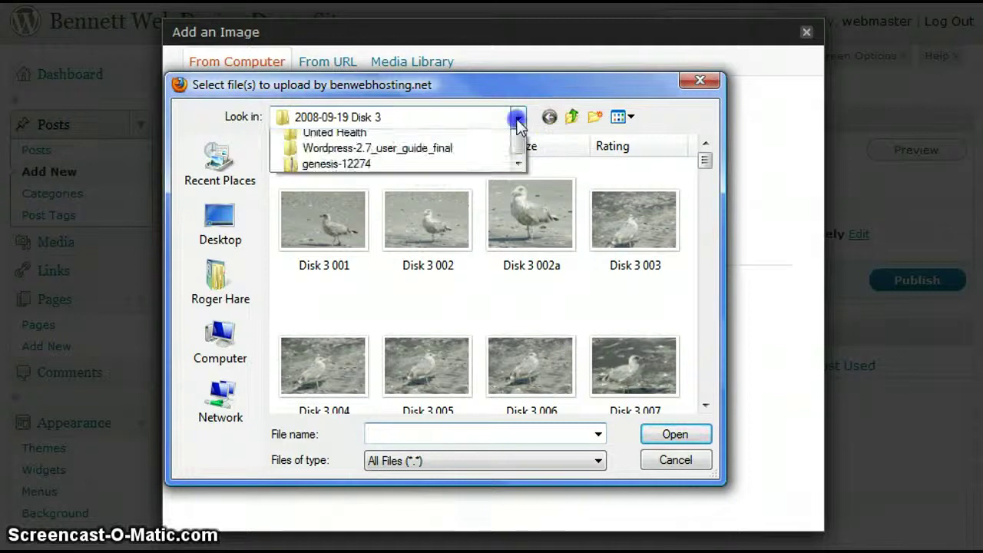
pyautogui.moveTo(523, 253); pyautogui.dragTo(517, 211)
pyautogui.click(359, 202)
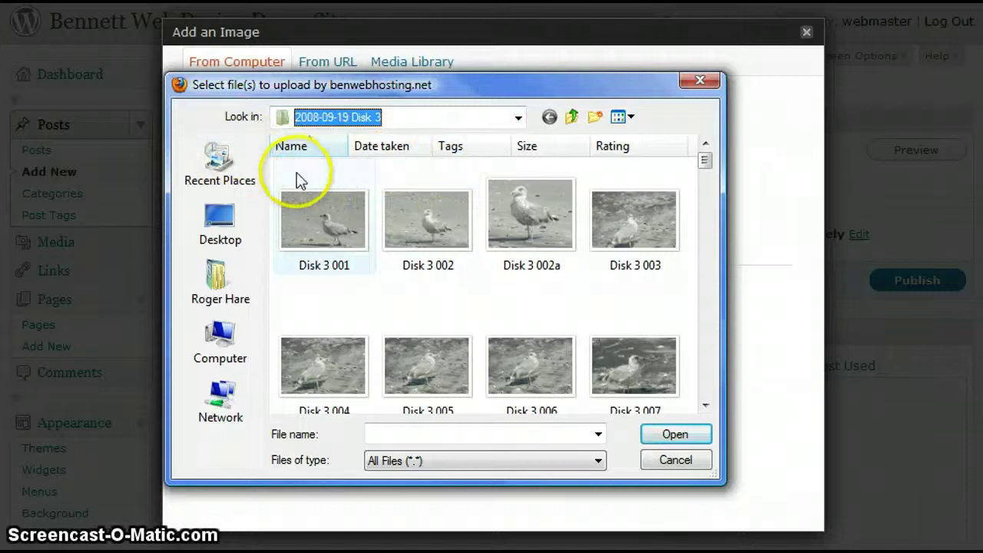
pyautogui.click(705, 406)
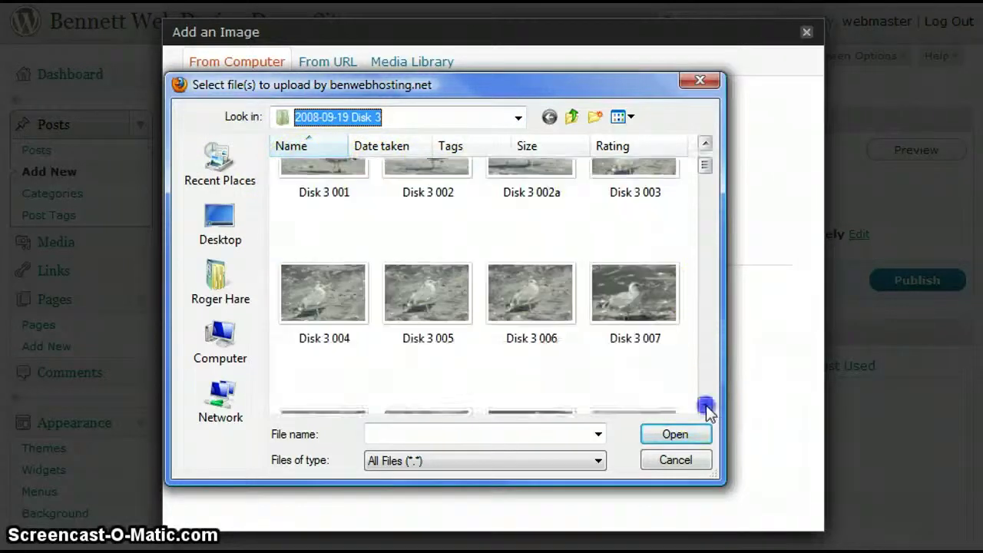
pyautogui.click(705, 406)
pyautogui.click(705, 406)
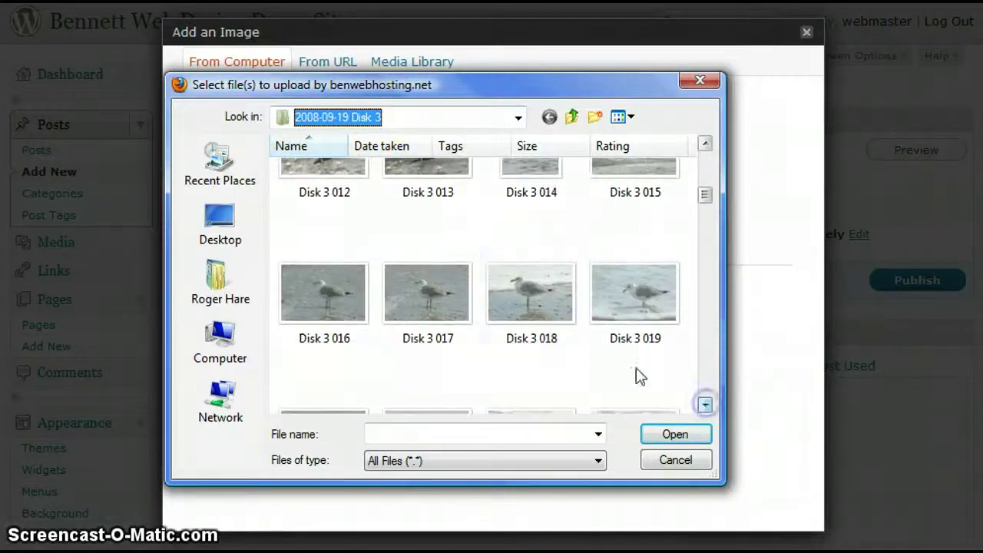
pyautogui.click(535, 308)
pyautogui.doubleClick(535, 309)
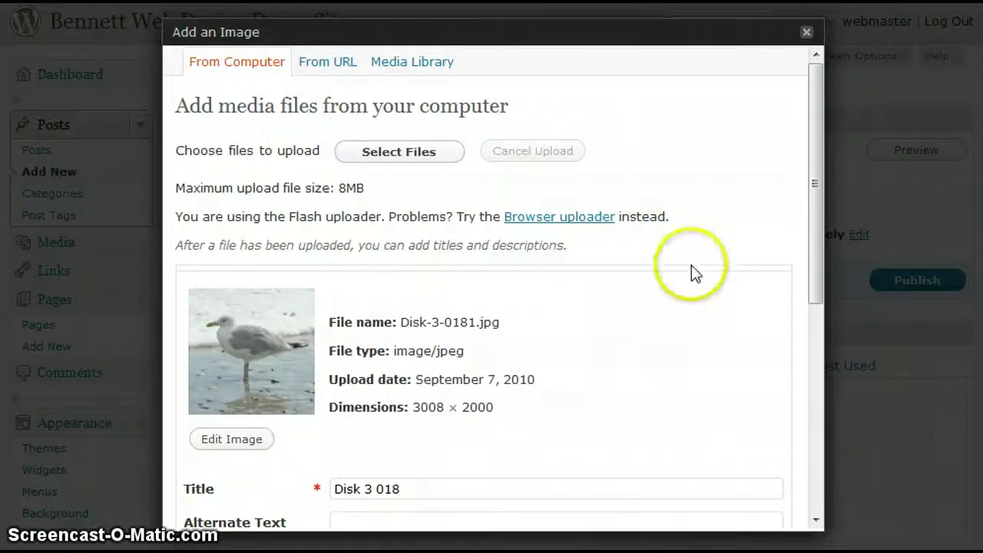
# Step: Change the uploaded image's title to "Seagull Picture"
pyautogui.moveTo(820, 224); pyautogui.dragTo(846, 411)
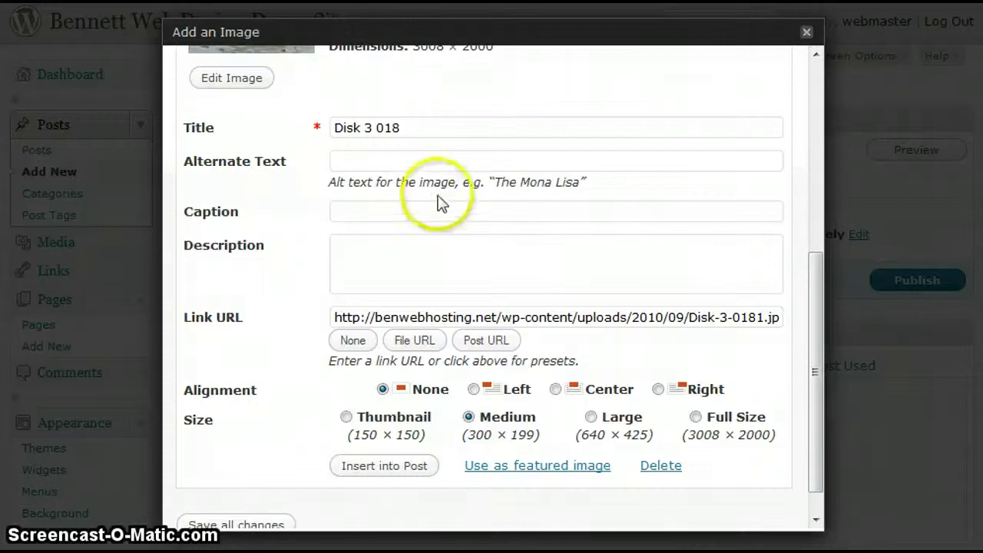
pyautogui.moveTo(420, 129); pyautogui.dragTo(251, 128)
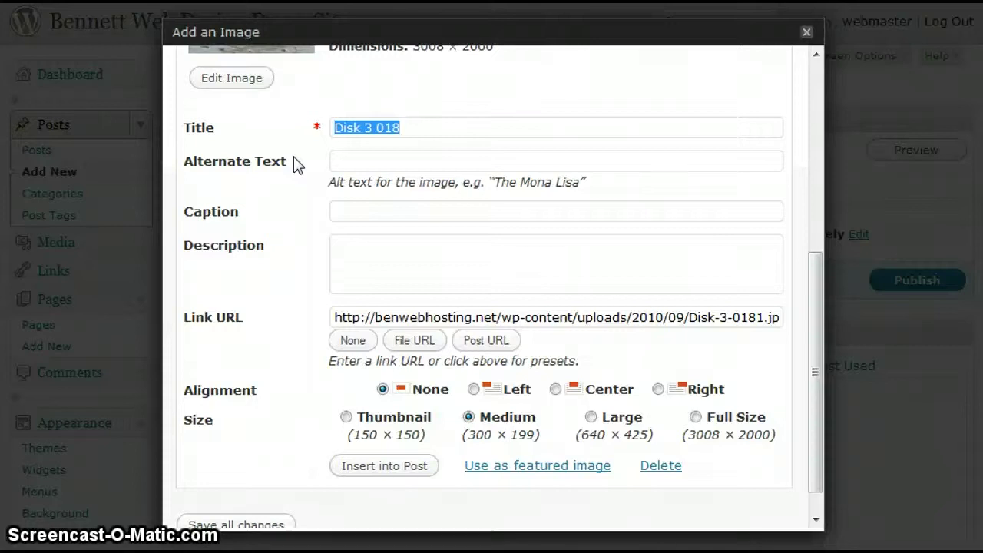
pyautogui.write('Sea')
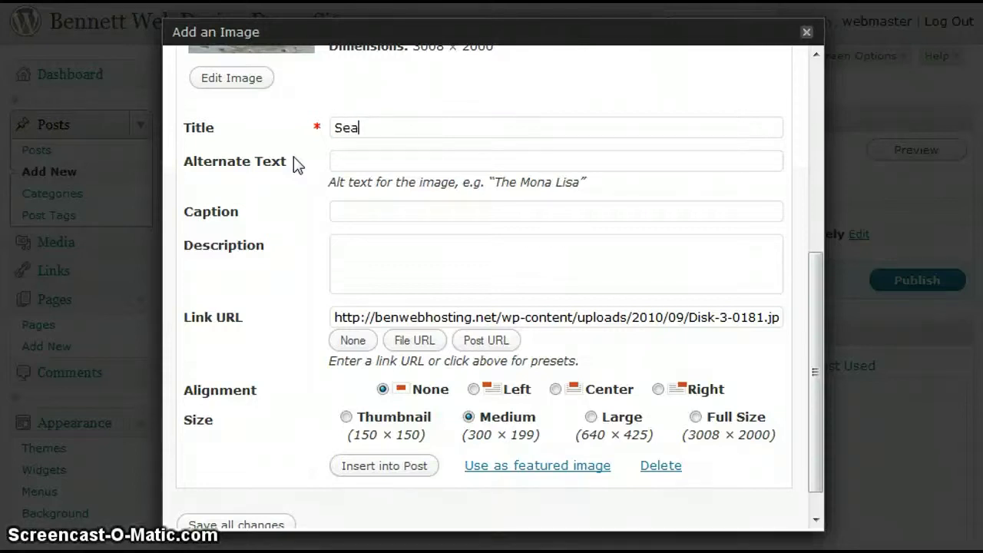
pyautogui.write('gul')
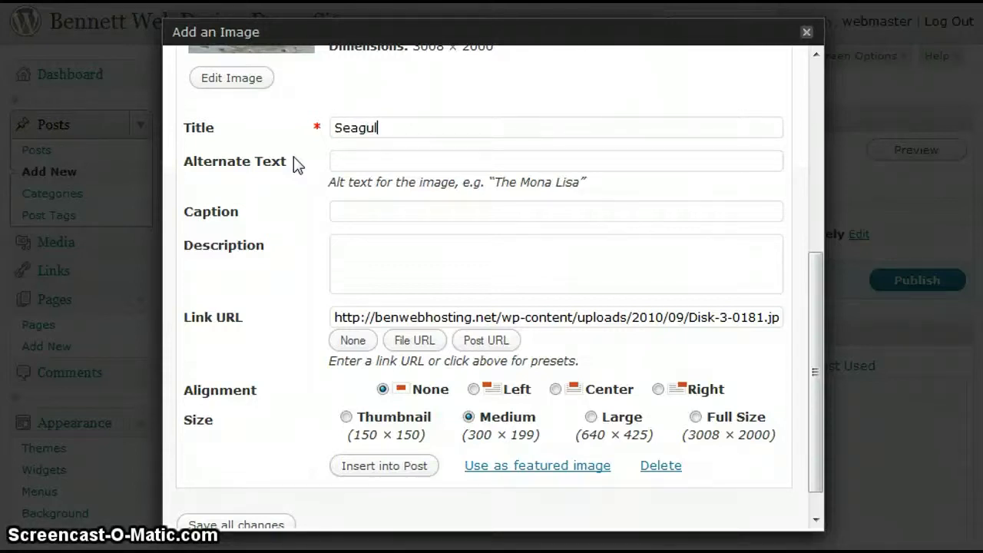
pyautogui.write('l Picture')
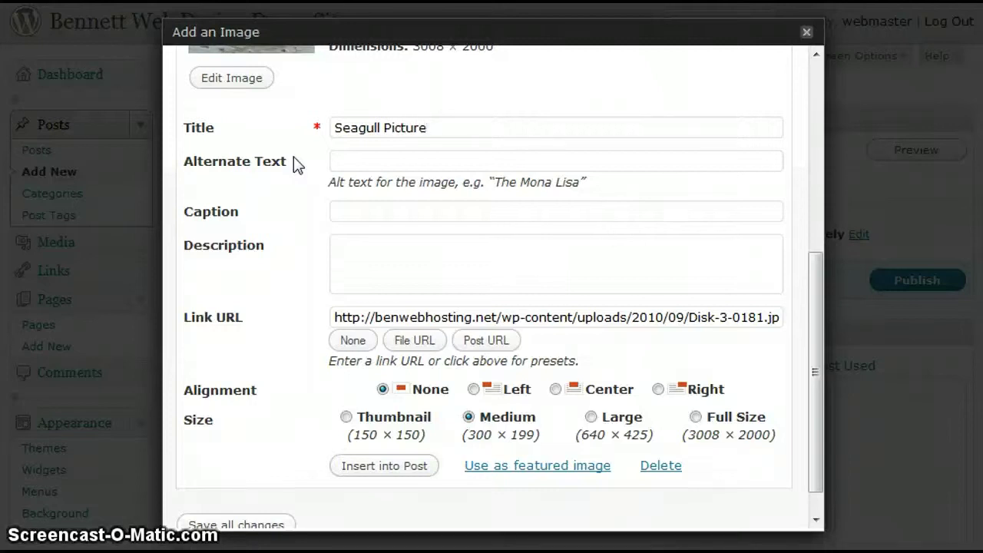
# Step: Copy the image's title "Seagull Picture" into its alternate text
pyautogui.click(361, 158)
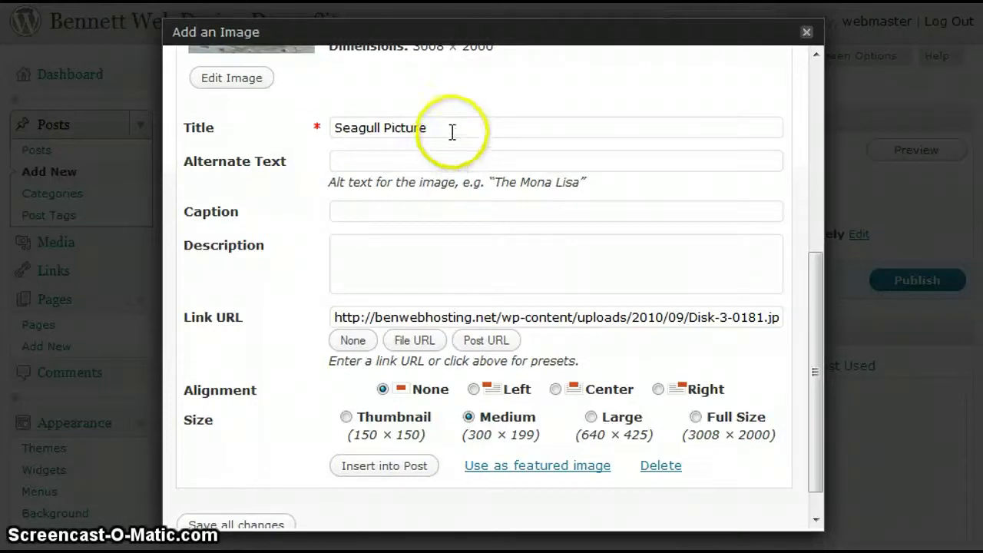
pyautogui.moveTo(432, 129); pyautogui.dragTo(304, 125)
pyautogui.hotkey('ctrl', 'c')
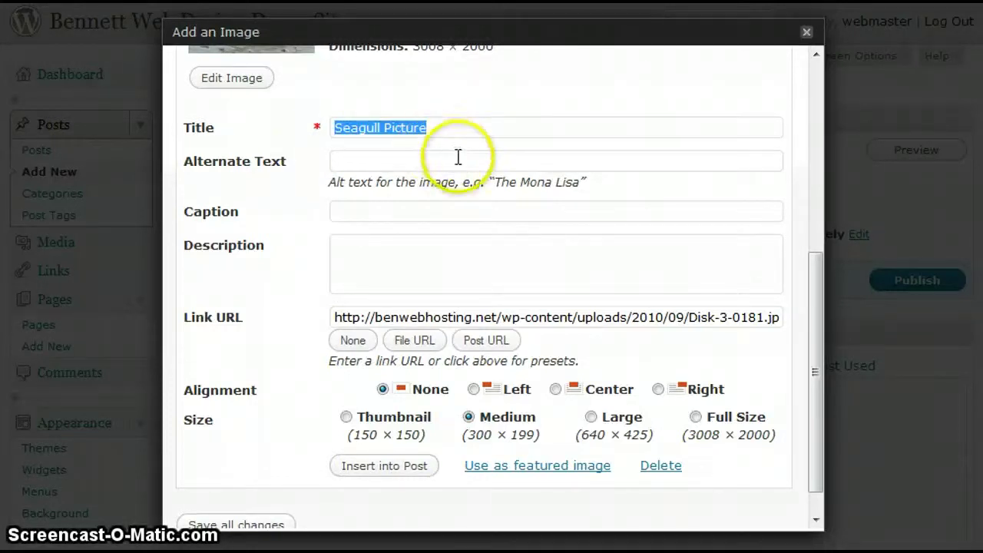
pyautogui.click(408, 158)
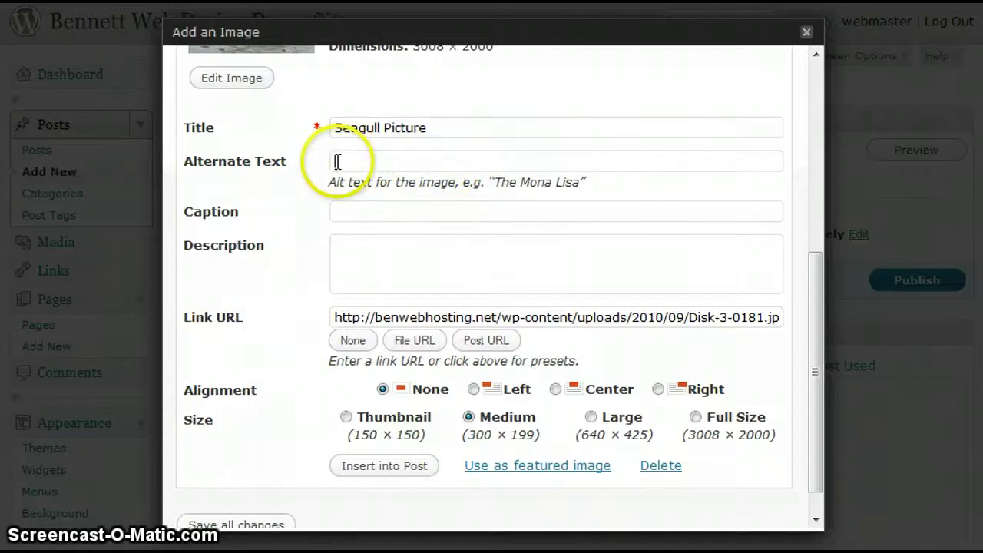
pyautogui.rightClick(340, 162)
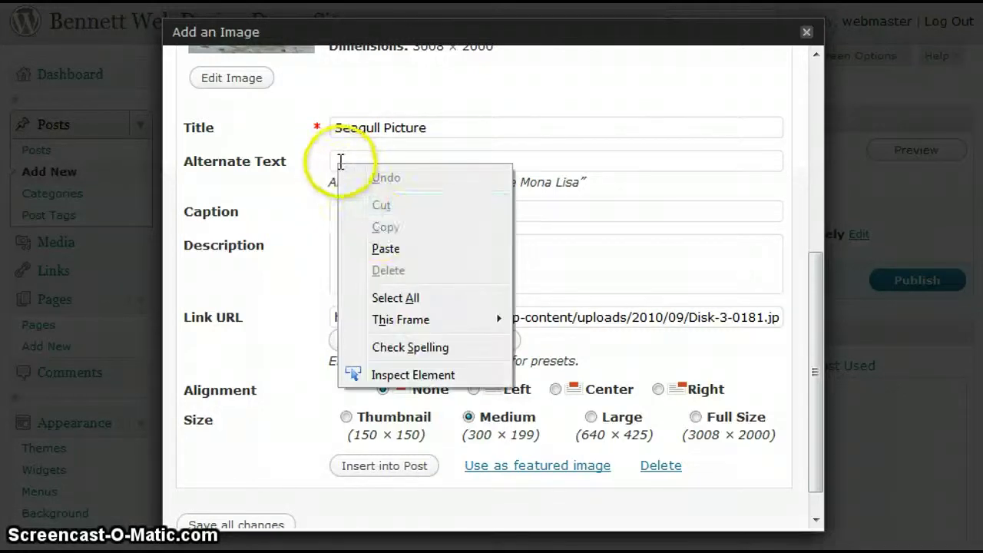
pyautogui.click(393, 250)
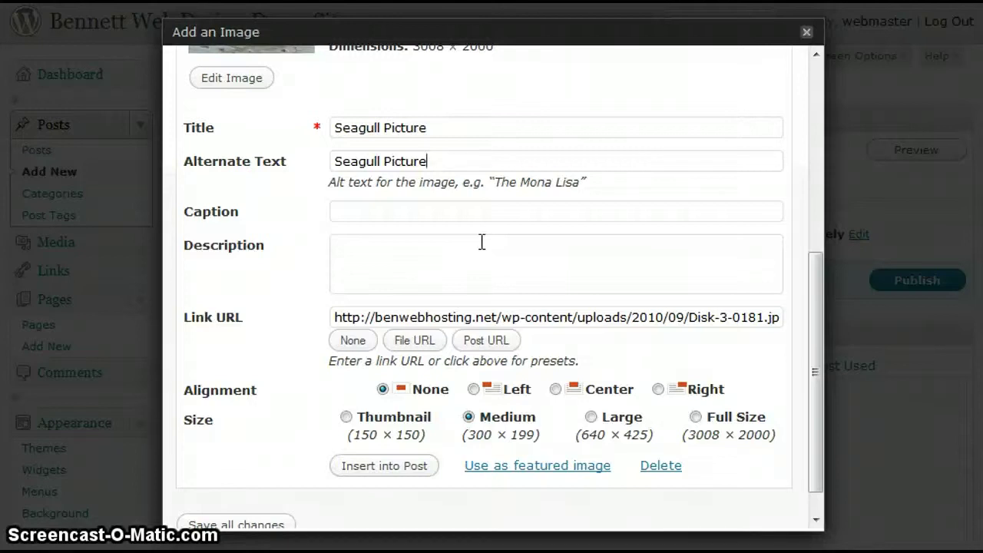
# Step: Give the image the caption "This is my favorite seagull picture."
pyautogui.click(421, 210)
pyautogui.click(460, 262)
pyautogui.write('This')
pyautogui.write('is my fav')
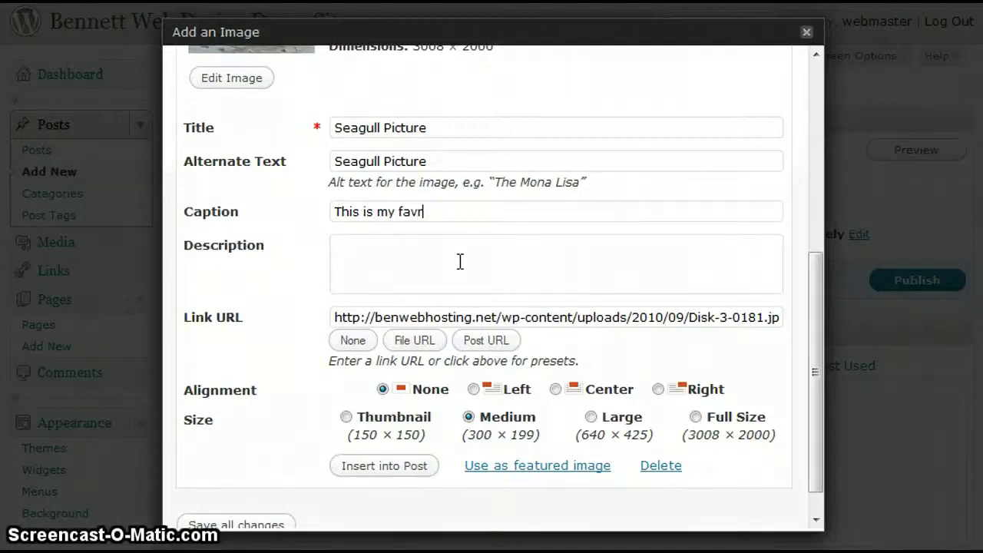
pyautogui.write('orite sea')
pyautogui.write('gi')
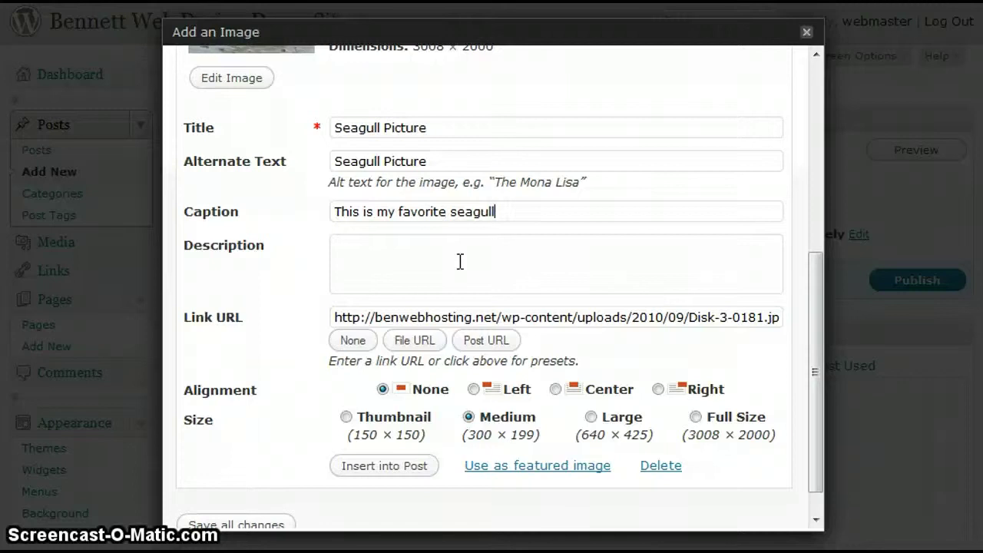
pyautogui.write('ll picture.')
pyautogui.press('Tab')
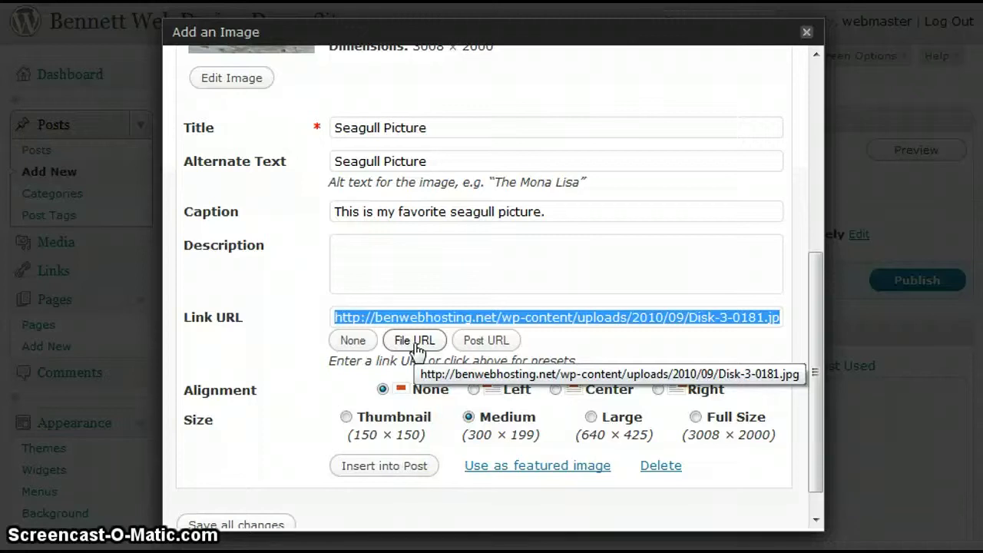
# Step: Clear the image's link URL, restore it to the file URL, and examine the full address
pyautogui.click(352, 343)
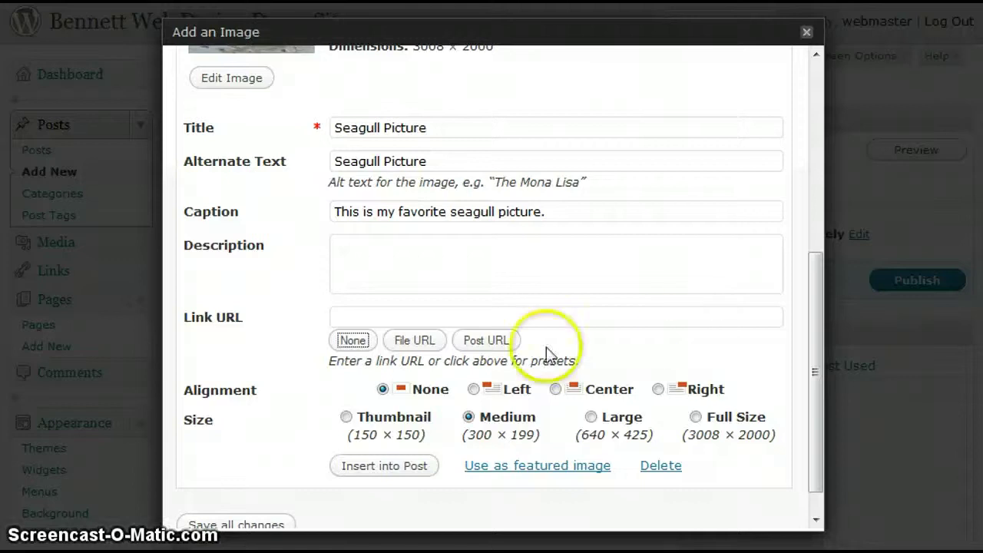
pyautogui.click(413, 346)
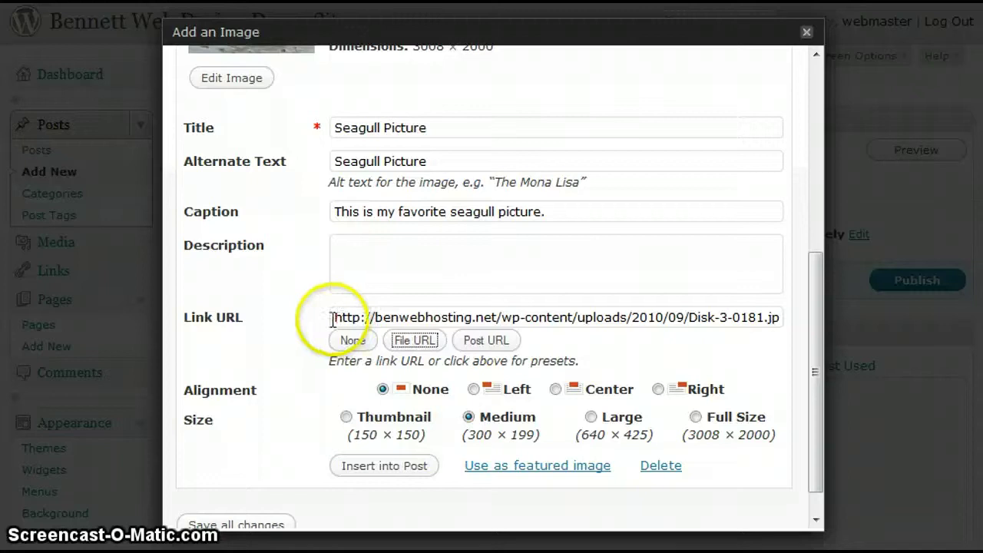
pyautogui.moveTo(330, 318); pyautogui.dragTo(783, 324)
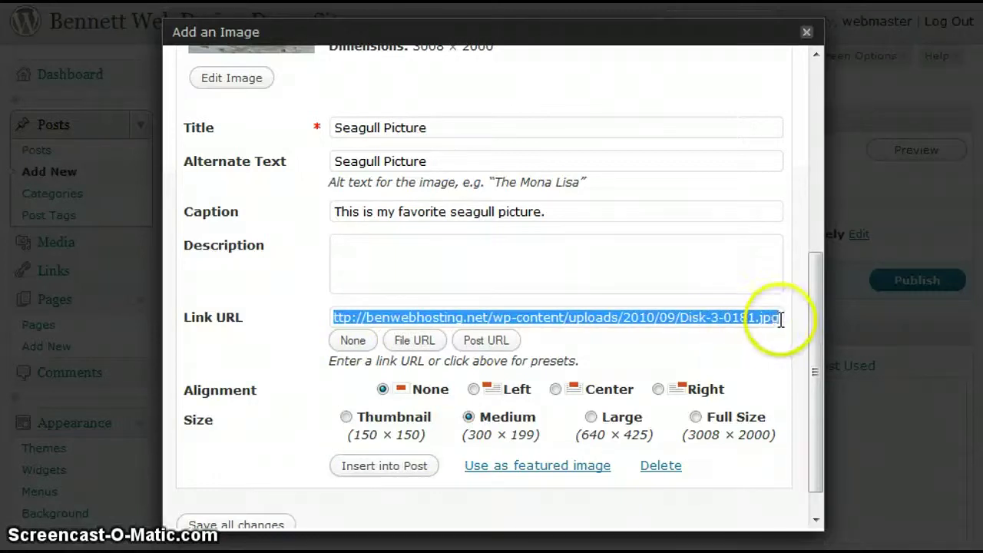
pyautogui.click(779, 317)
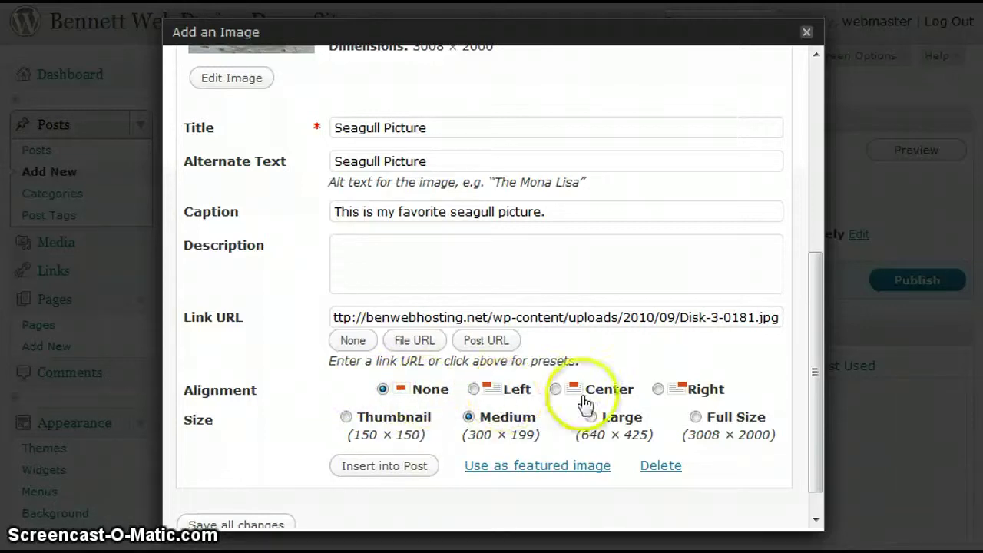
# Step: Set the image's alignment to Center and its size to Medium (300 × 199), and insert it into the post
pyautogui.click(555, 389)
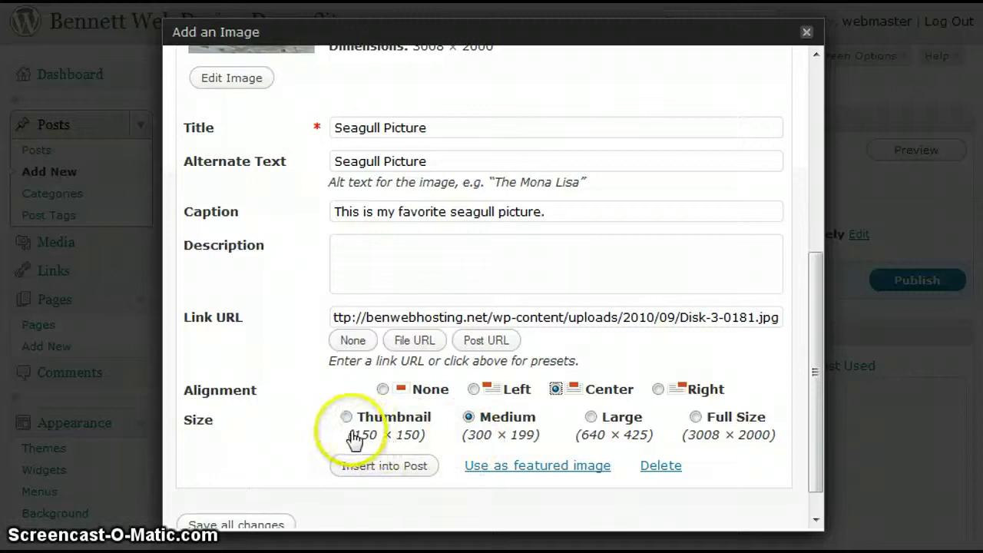
pyautogui.click(468, 417)
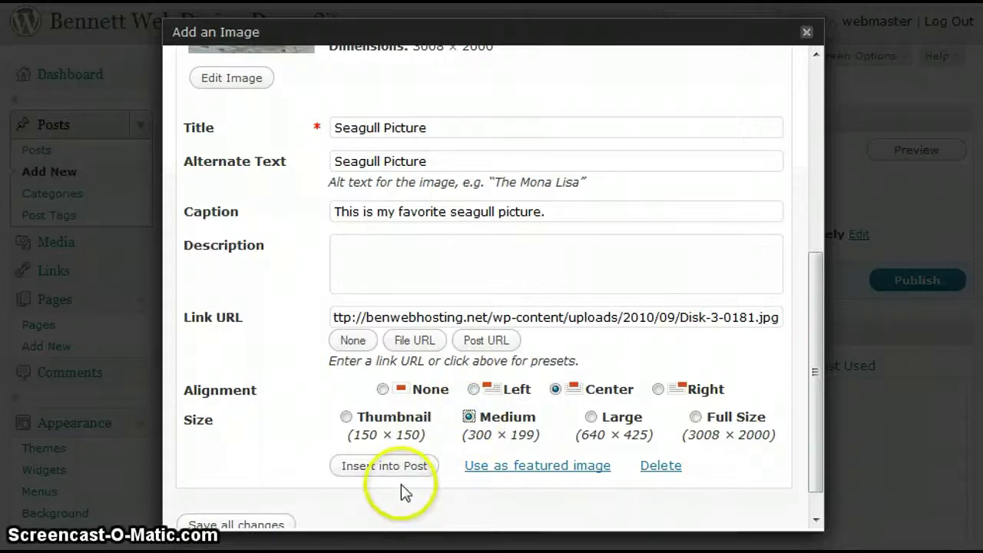
pyautogui.scroll(-1, 401, 483)
pyautogui.click(390, 434)
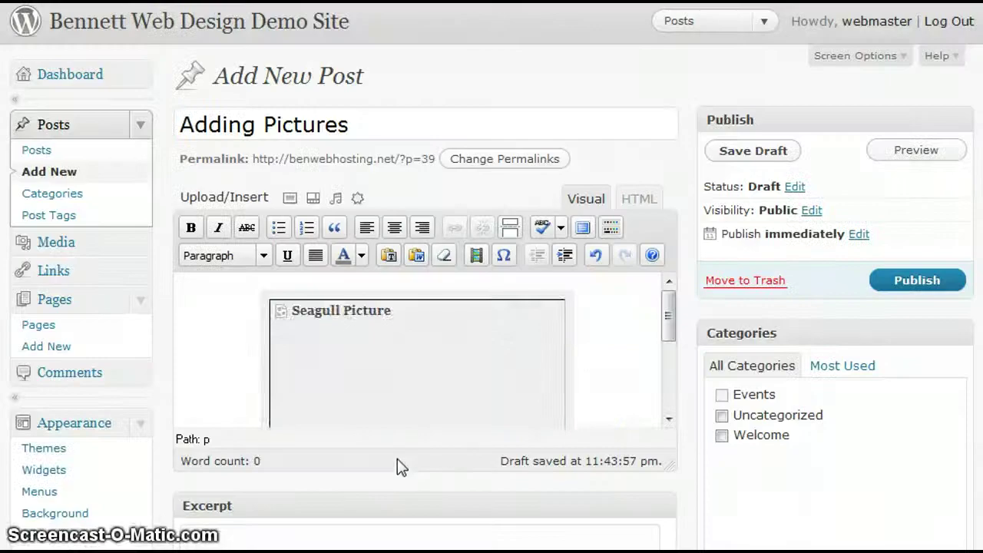
# Step: Make the post's editing area taller and check the inserted seagull picture with its caption
pyautogui.click(507, 395)
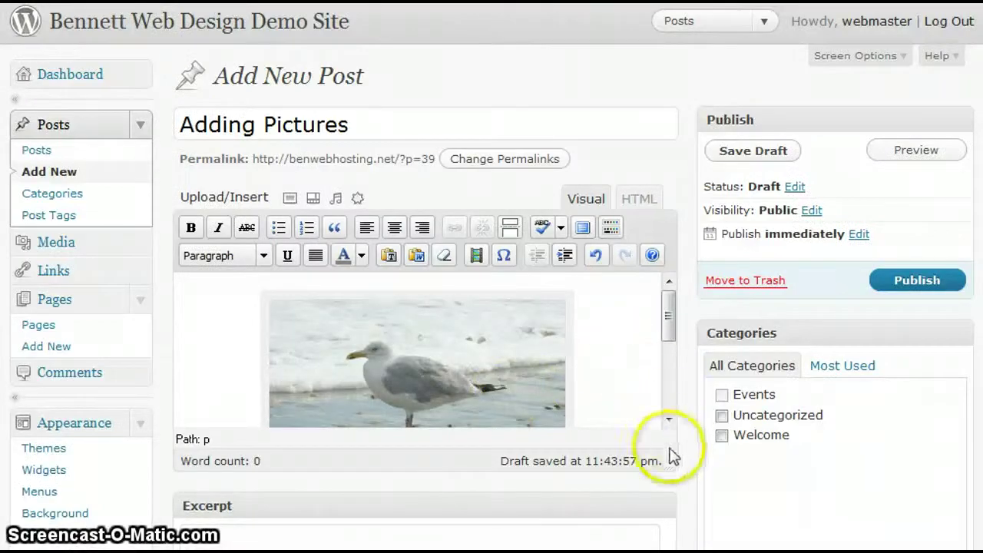
pyautogui.moveTo(673, 467); pyautogui.dragTo(673, 508)
pyautogui.scroll(-2, 629, 435)
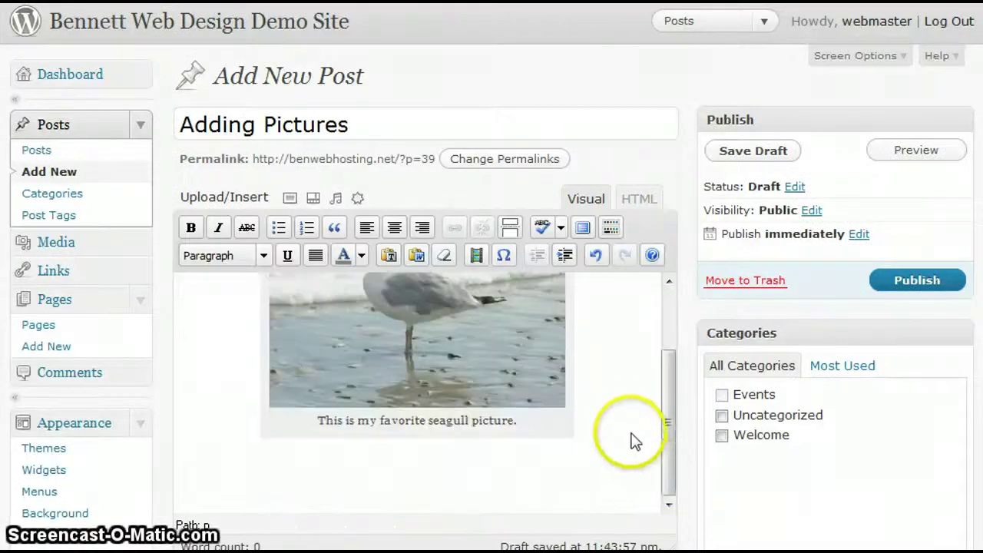
pyautogui.scroll(2, 629, 421)
pyautogui.moveTo(659, 417)
pyautogui.mouseDown()
pyautogui.moveTo(666, 435)
pyautogui.moveTo(665, 420)
pyautogui.mouseUp()
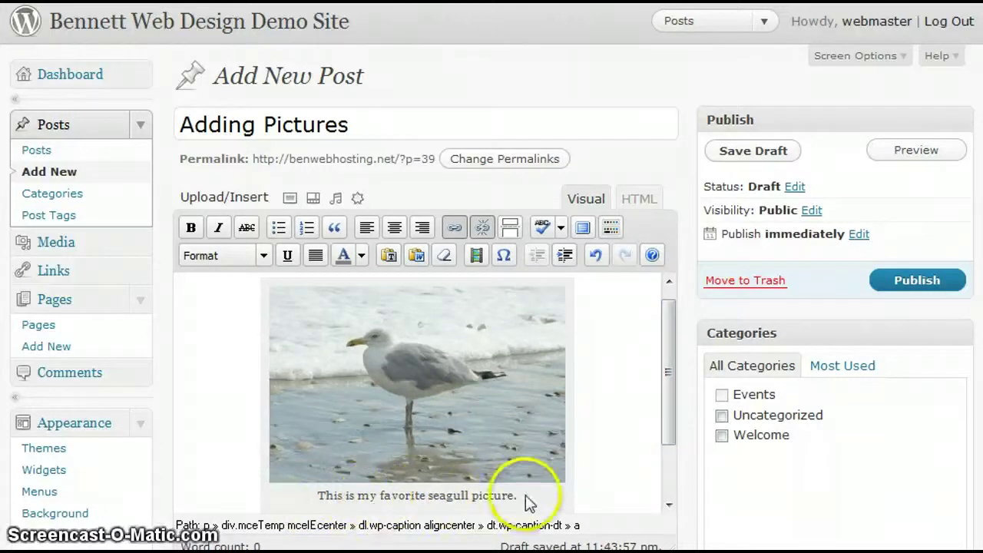
# Step: Add the sentence "This is a picture I took at the beach." on the line below the captioned picture
pyautogui.scroll(-2, 603, 469)
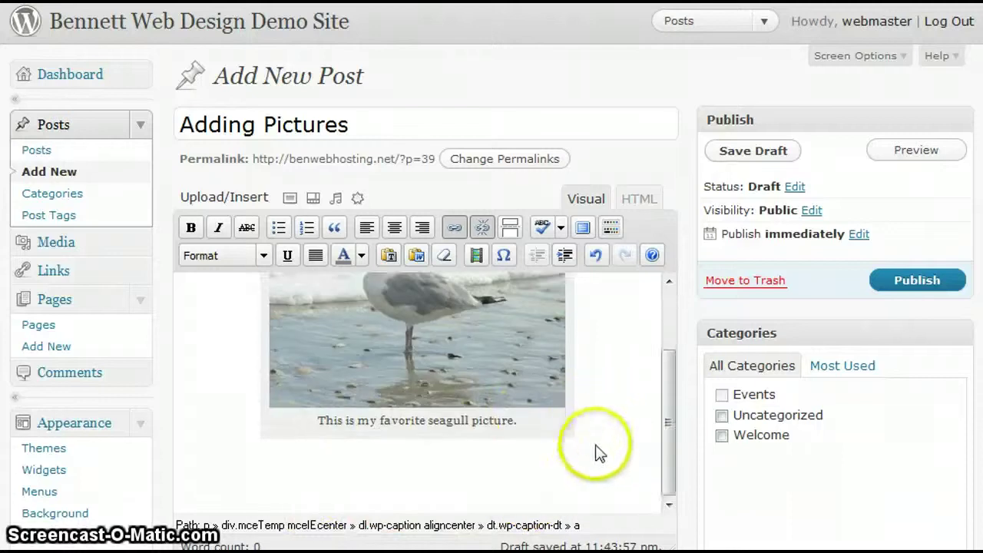
pyautogui.click(592, 449)
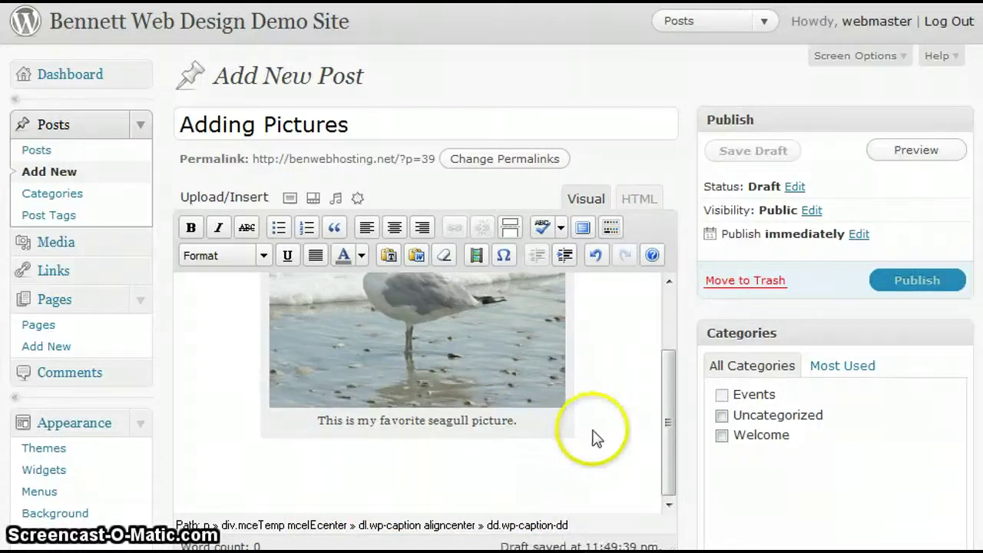
pyautogui.click(447, 473)
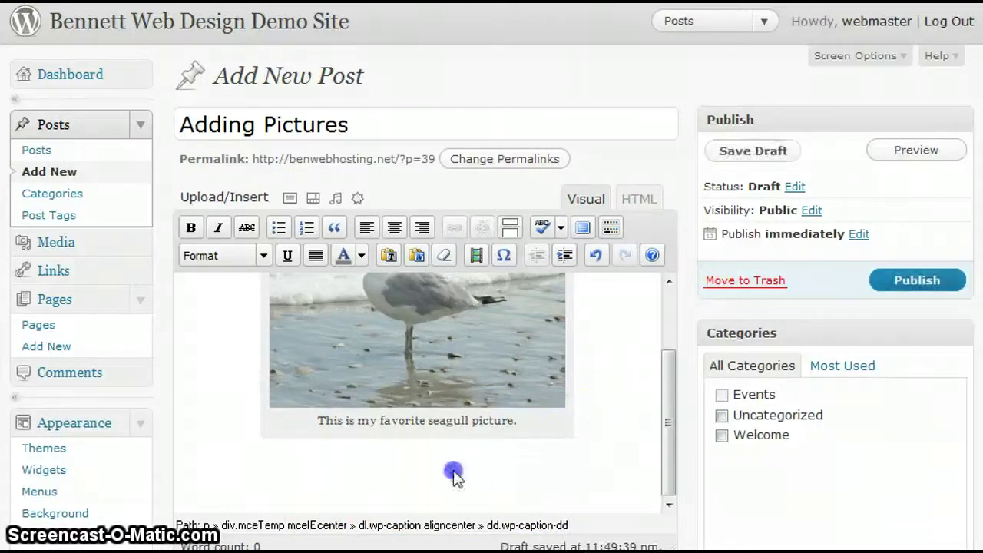
pyautogui.click(224, 466)
pyautogui.write('df')
pyautogui.press('BackSpace')
pyautogui.press('BackSpace')
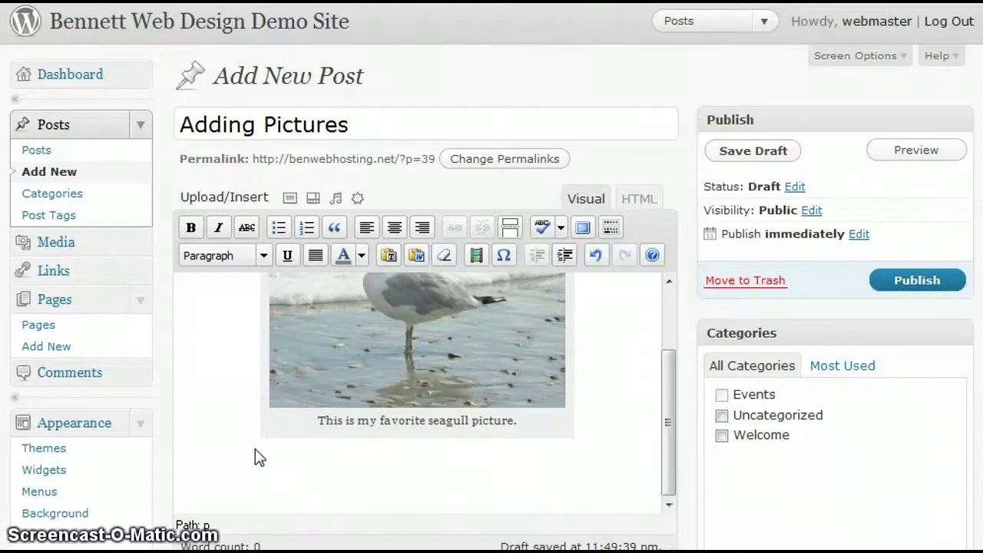
pyautogui.write('This')
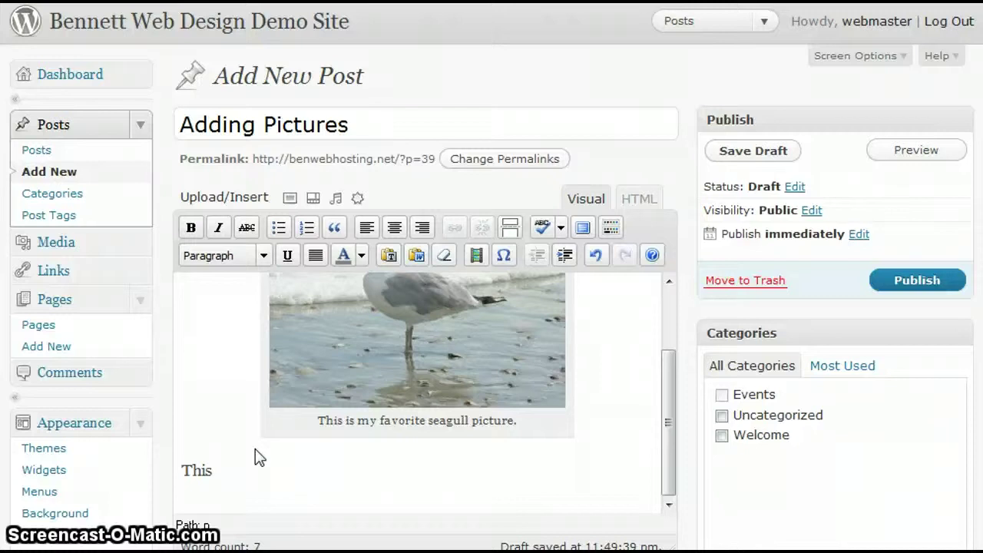
pyautogui.write(' is a')
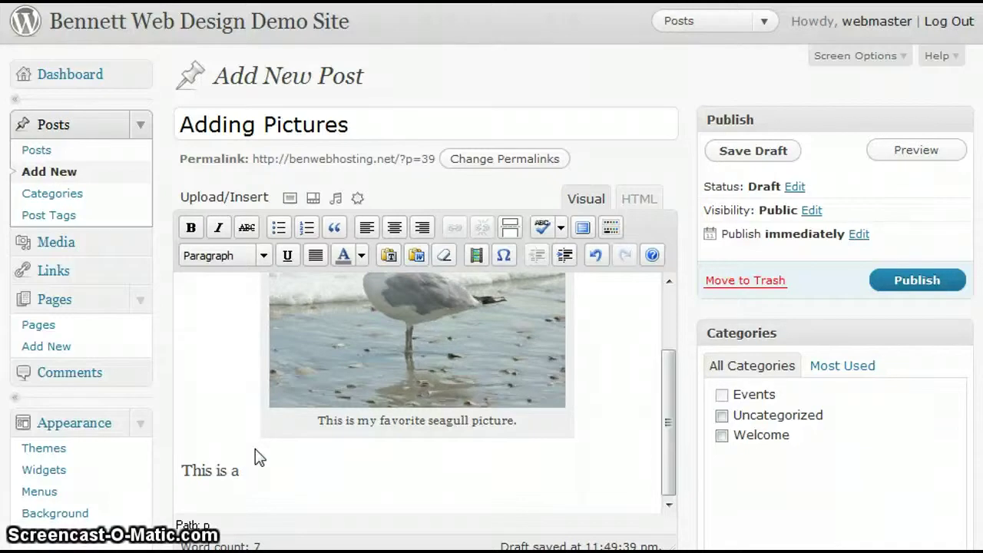
pyautogui.write(' pict')
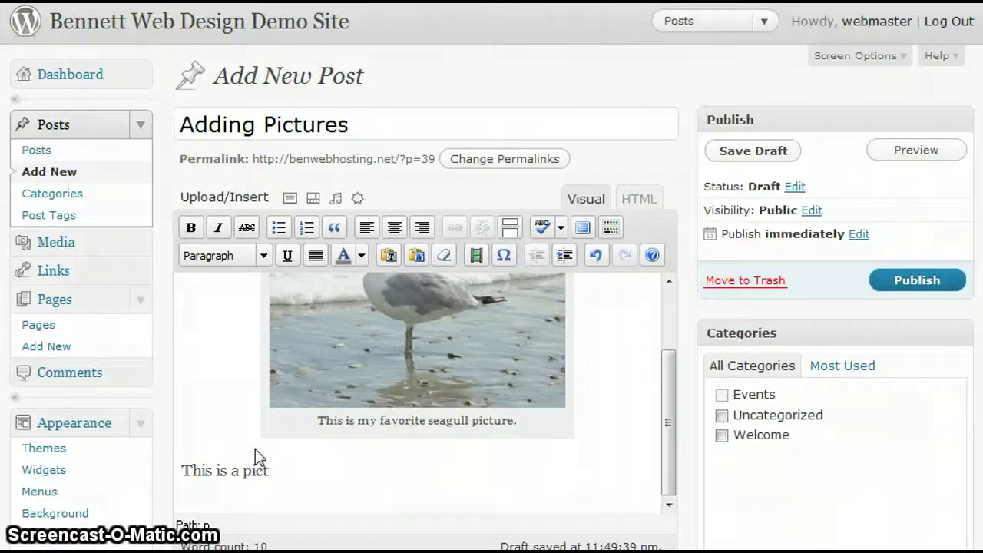
pyautogui.write('ure I to')
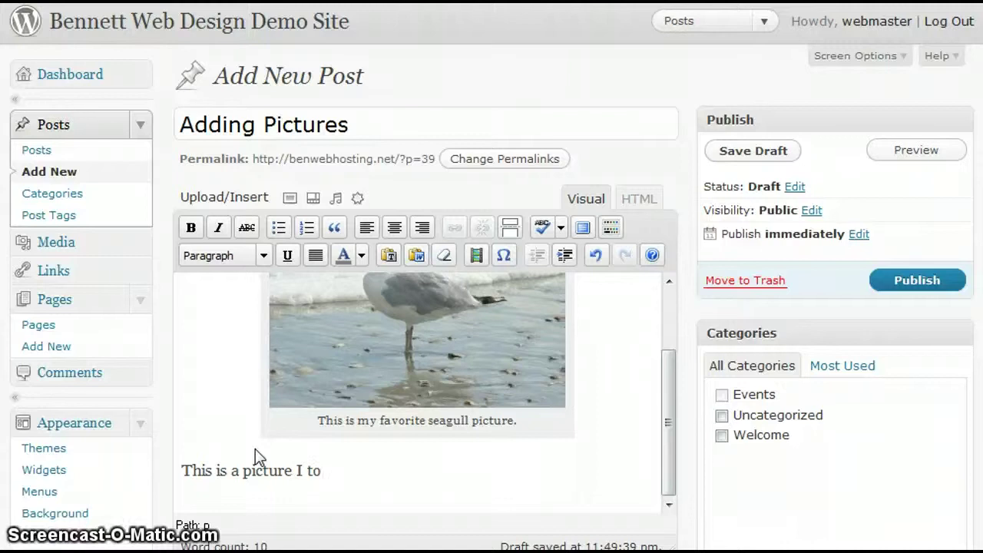
pyautogui.write('ok at the')
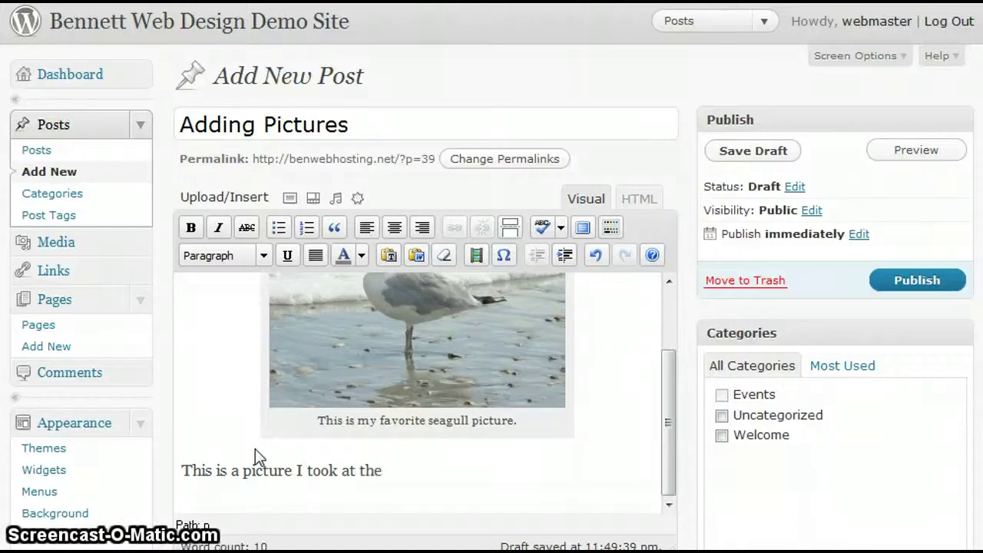
pyautogui.write(' bwe')
pyautogui.press('BackSpace')
pyautogui.press('BackSpace')
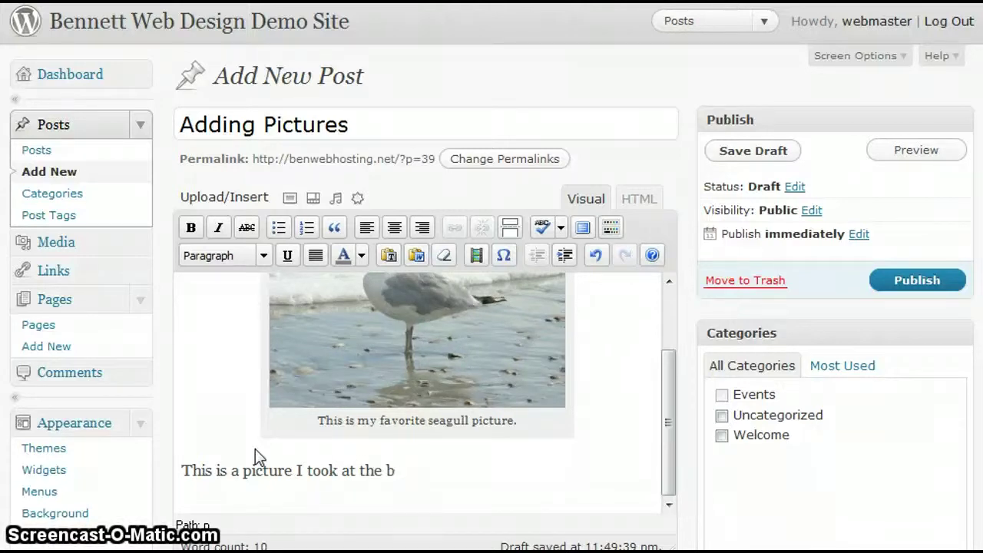
pyautogui.write('eachh')
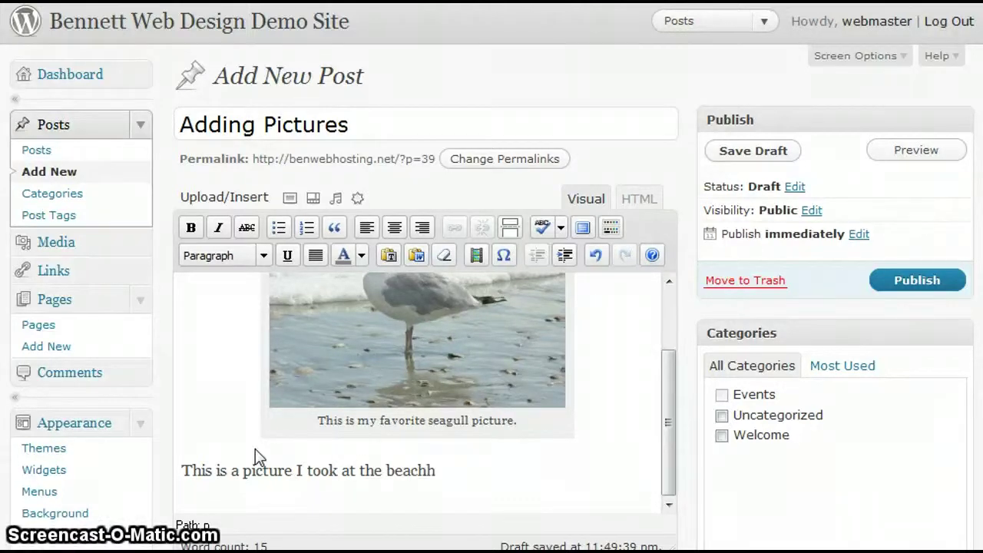
pyautogui.press('BackSpace')
pyautogui.write('.')
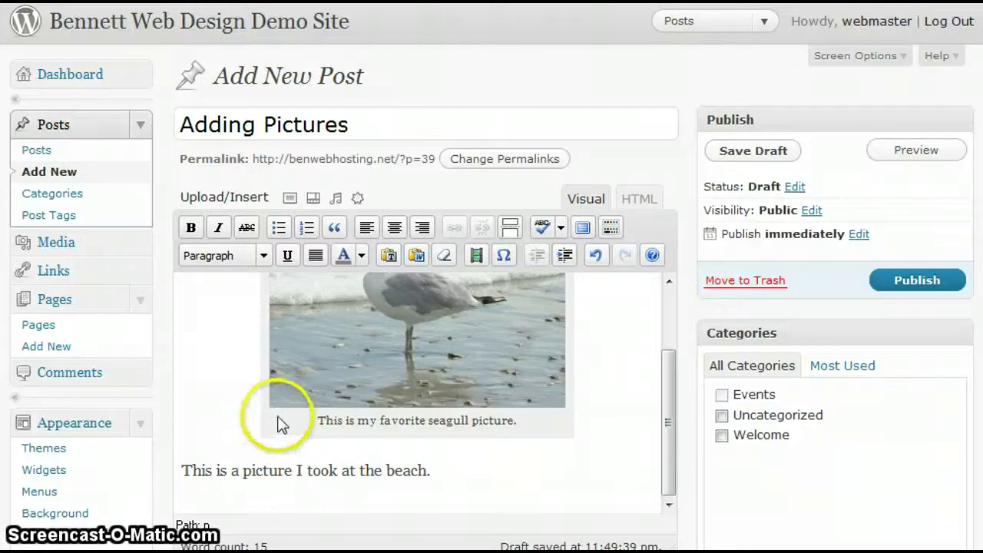
# Step: Review the post's excerpt, trackback, custom field, discussion and author settings
pyautogui.scroll(-3, 689, 404)
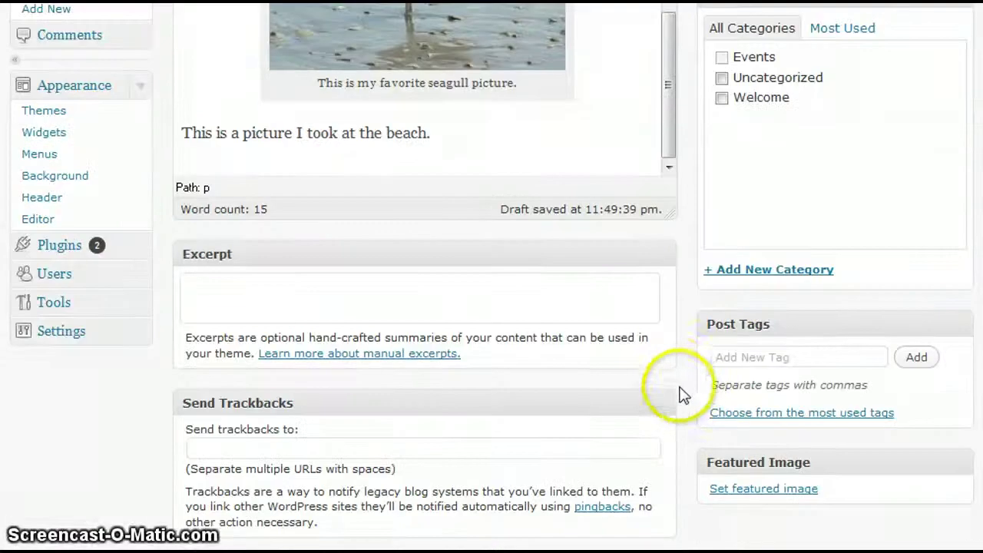
pyautogui.scroll(-1, 685, 388)
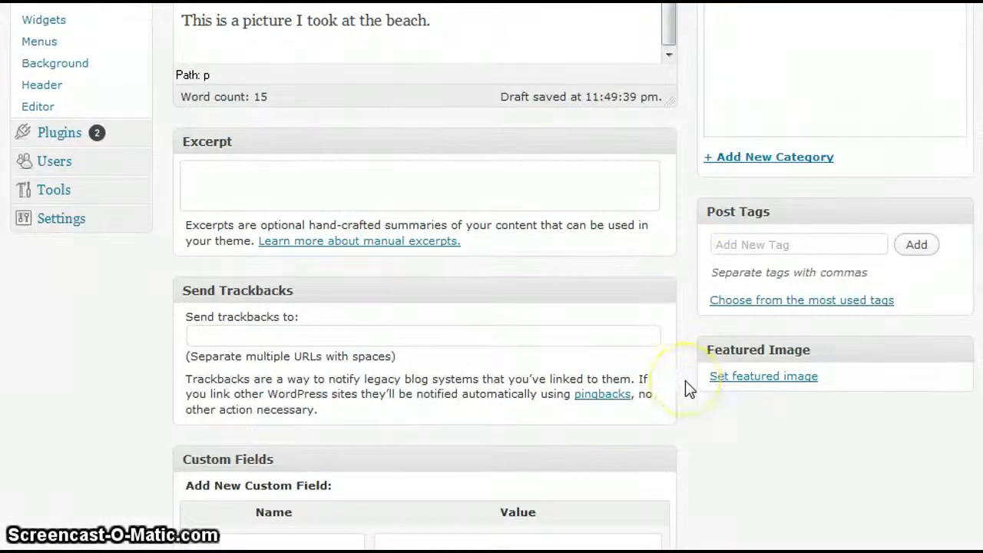
pyautogui.scroll(-5, 685, 388)
pyautogui.click(193, 425)
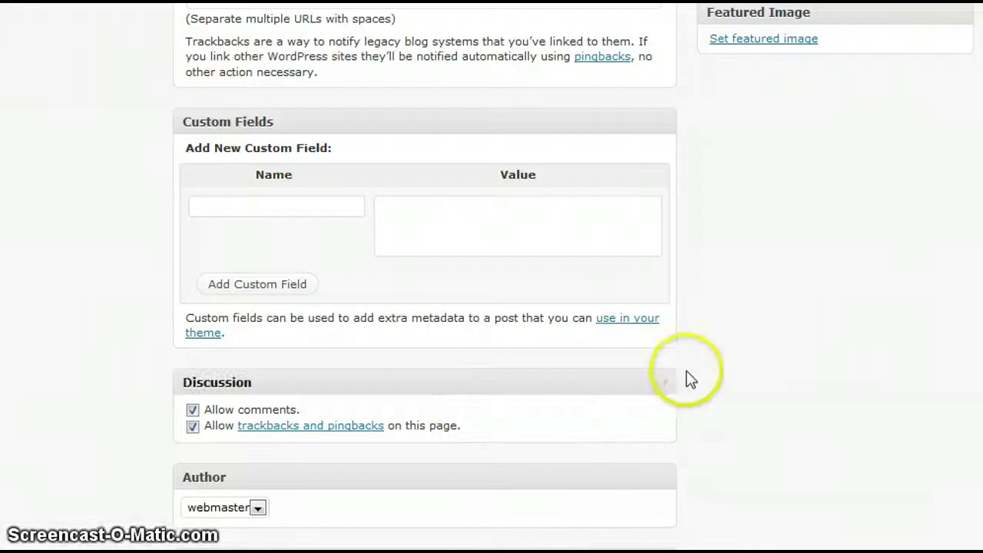
pyautogui.scroll(3, 691, 376)
pyautogui.scroll(15, 693, 374)
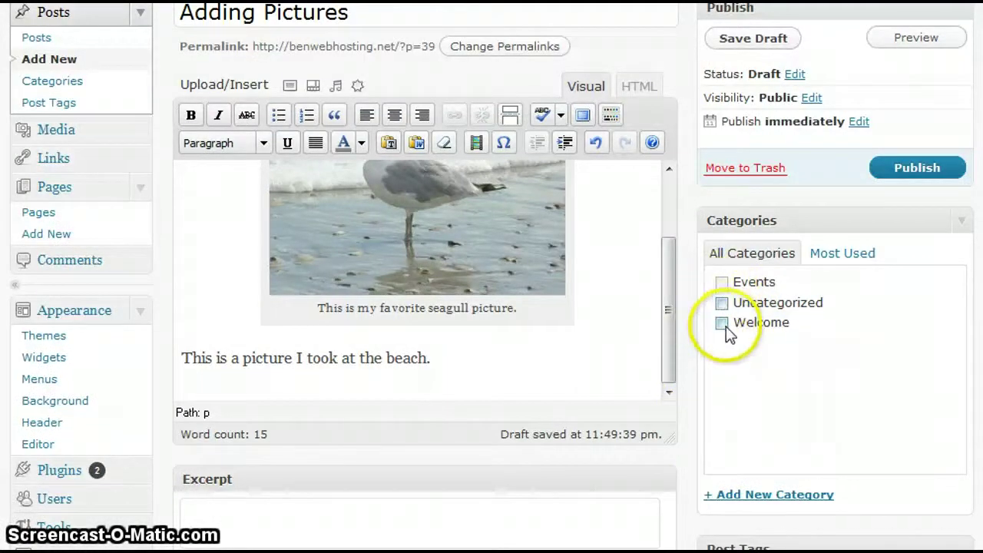
# Step: Leave the Welcome category unassigned and create a new category "Pictures" for the post
pyautogui.click(723, 326)
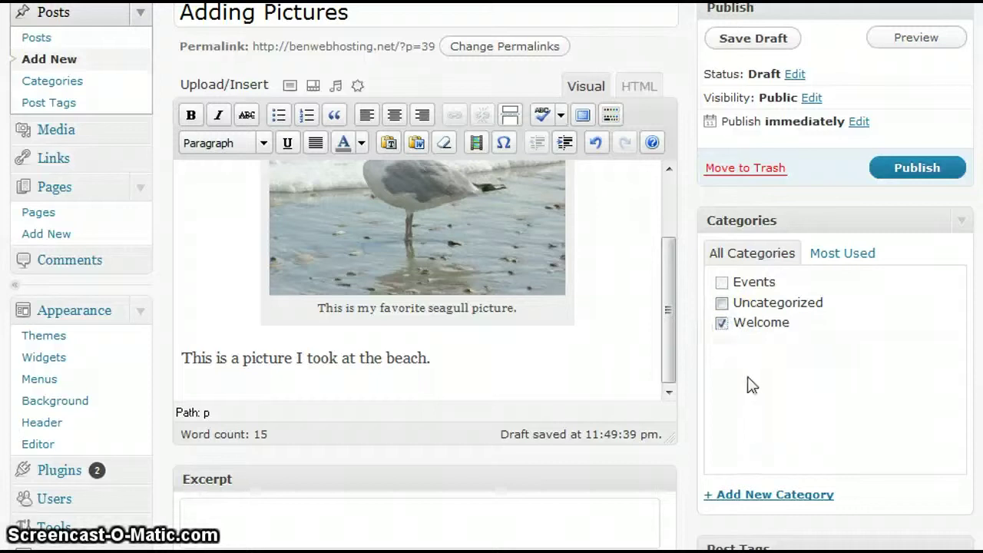
pyautogui.click(722, 324)
pyautogui.click(771, 494)
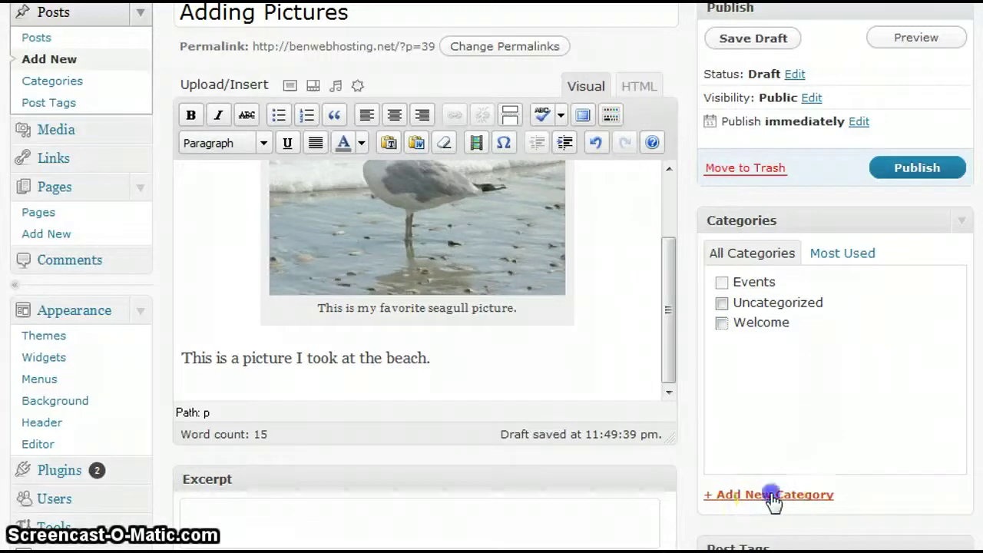
pyautogui.scroll(-3, 767, 415)
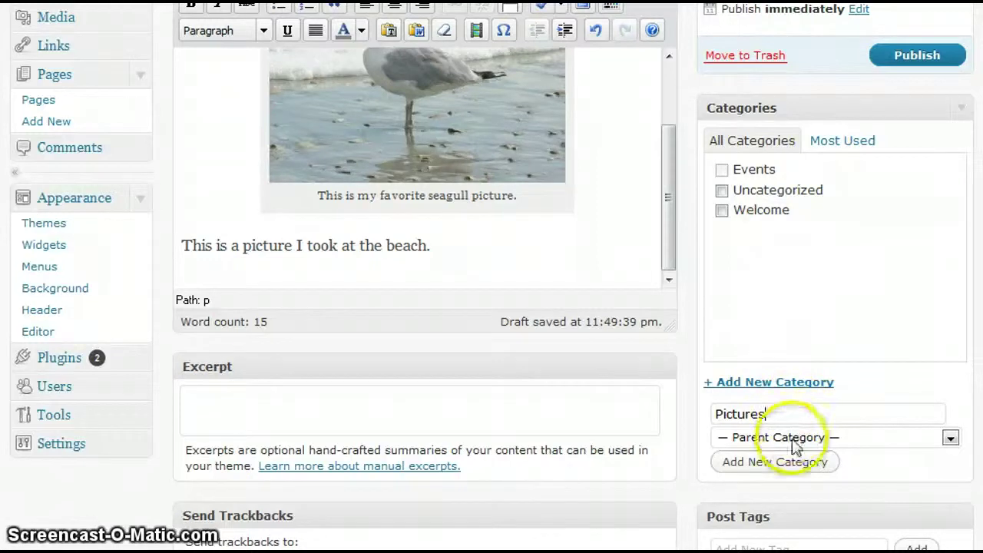
pyautogui.click(799, 464)
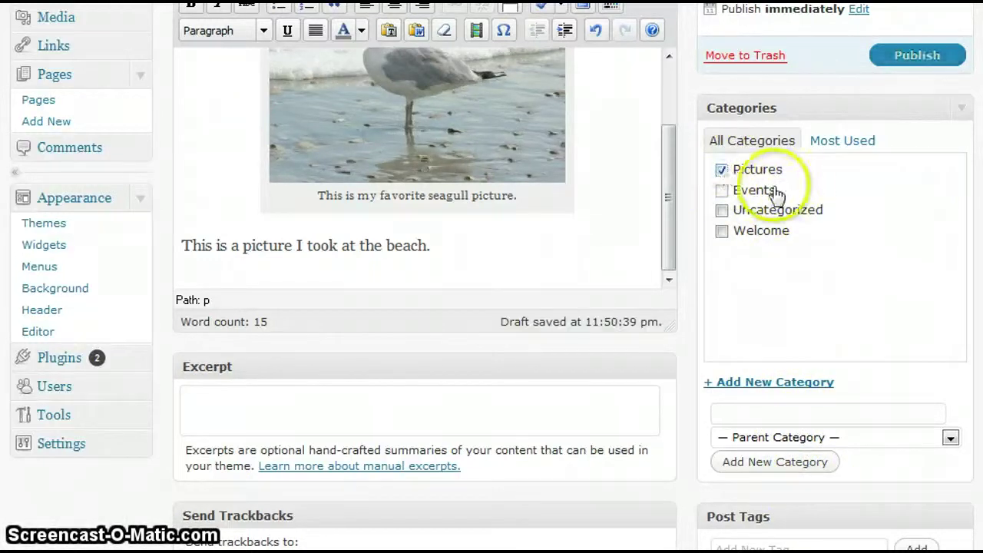
# Step: Publish the "Adding Pictures" post
pyautogui.scroll(3, 845, 200)
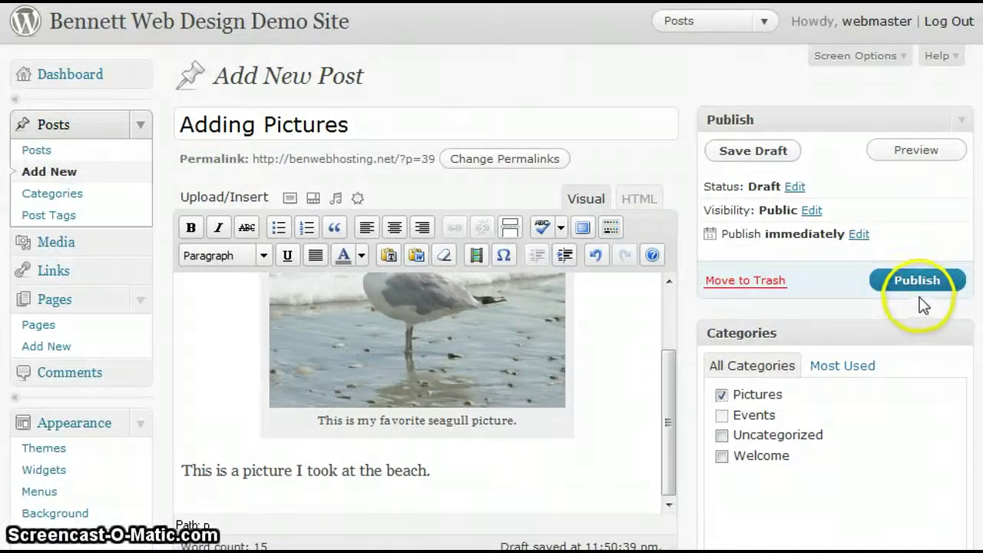
pyautogui.click(920, 284)
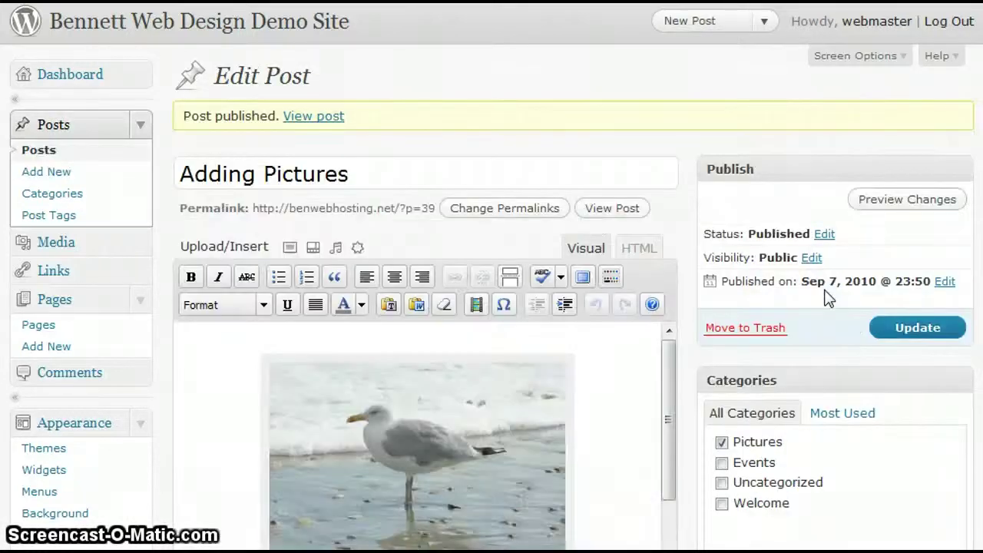
# Step: View the published post on the site, test the picture's link to the full-size image, and return to the post
pyautogui.click(314, 119)
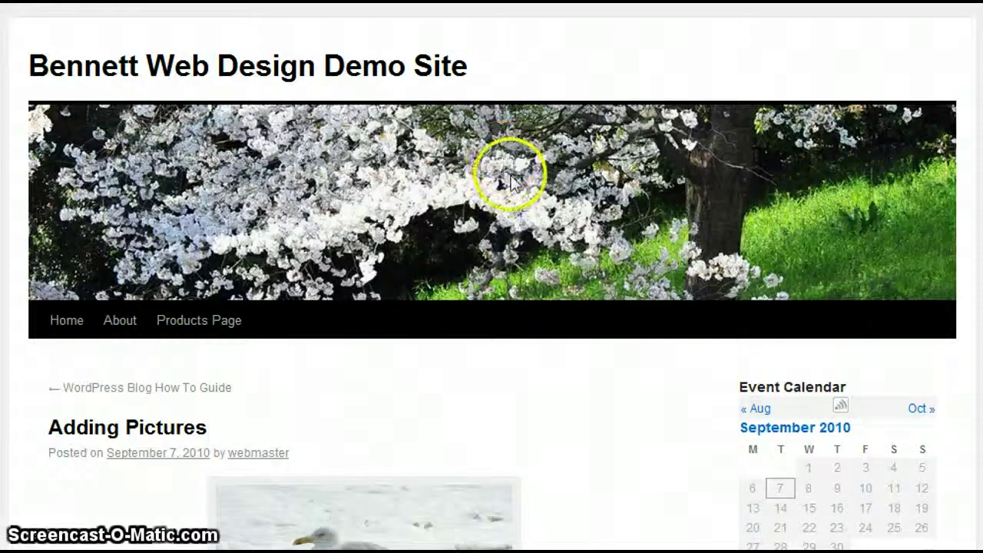
pyautogui.scroll(-4, 604, 366)
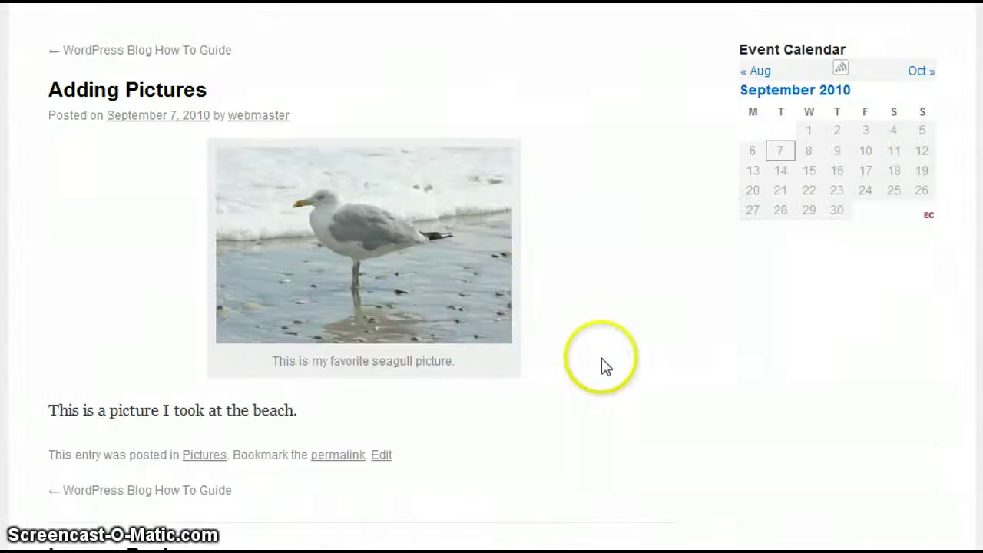
pyautogui.click(337, 258)
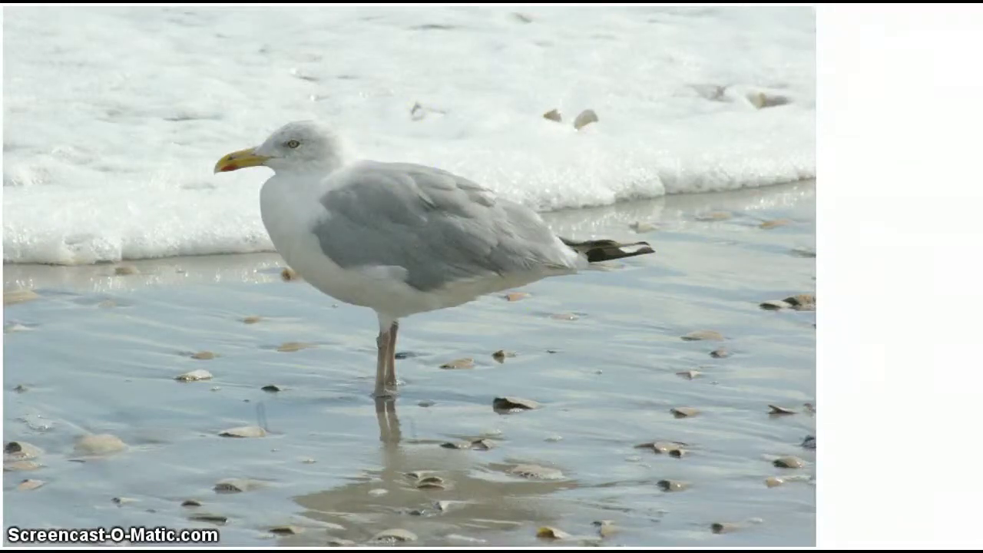
pyautogui.hotkey('alt', 'Left')
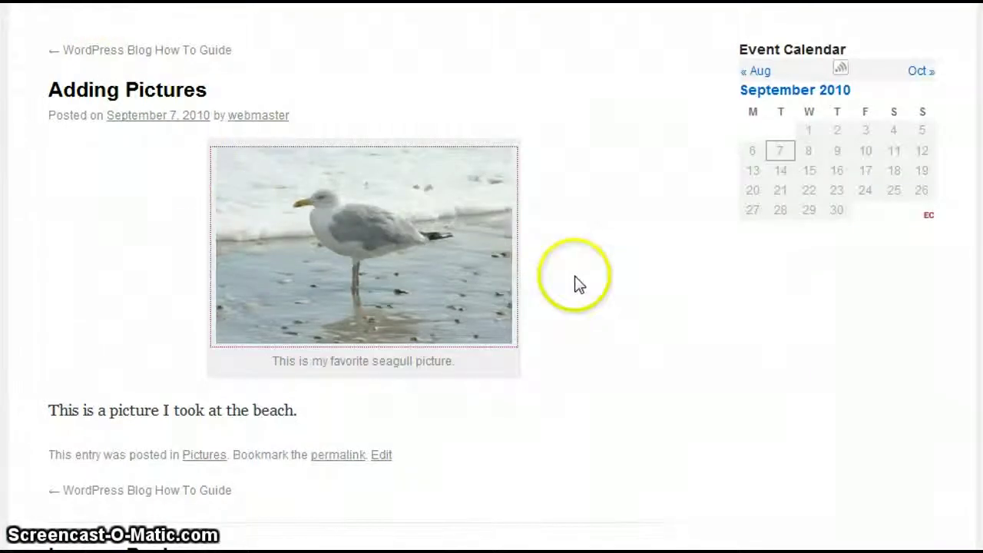